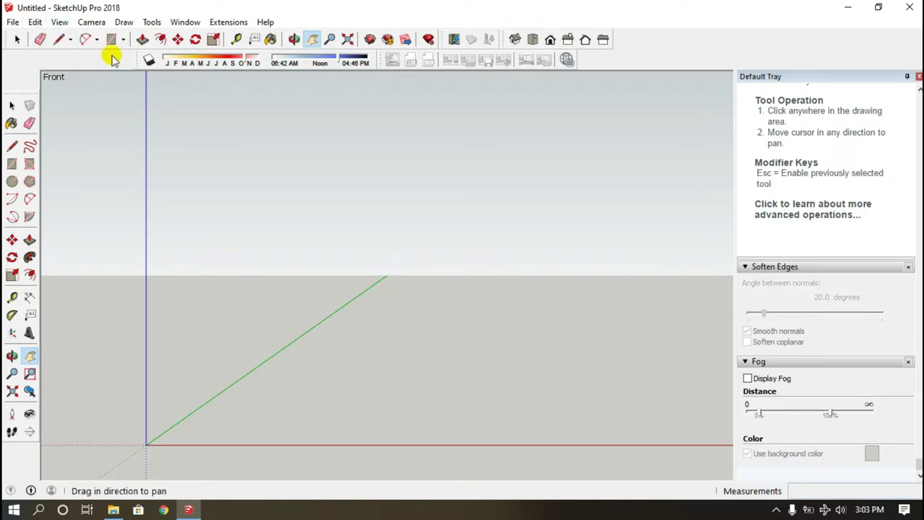
- Open View > Toolbars and scroll through the available toolbars, such as Large Tool Set and Location
{"action": "left_click", "coordinate": [64, 24]}
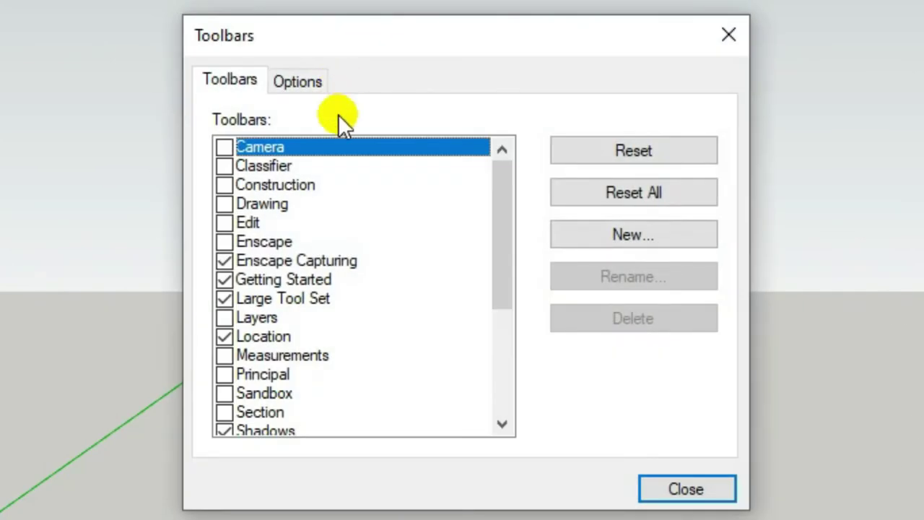
{"action": "scroll", "coordinate": [337, 190], "scroll_direction": "down", "scroll_amount": 2}
{"action": "scroll", "coordinate": [337, 189], "scroll_direction": "up", "scroll_amount": 2}
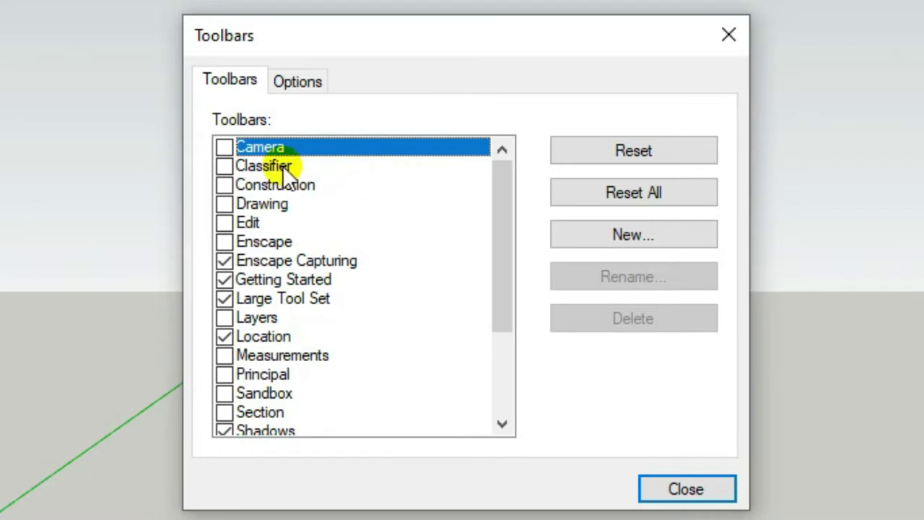
{"action": "scroll", "coordinate": [261, 162], "scroll_direction": "down", "scroll_amount": 1}
{"action": "scroll", "coordinate": [261, 161], "scroll_direction": "down", "scroll_amount": 1}
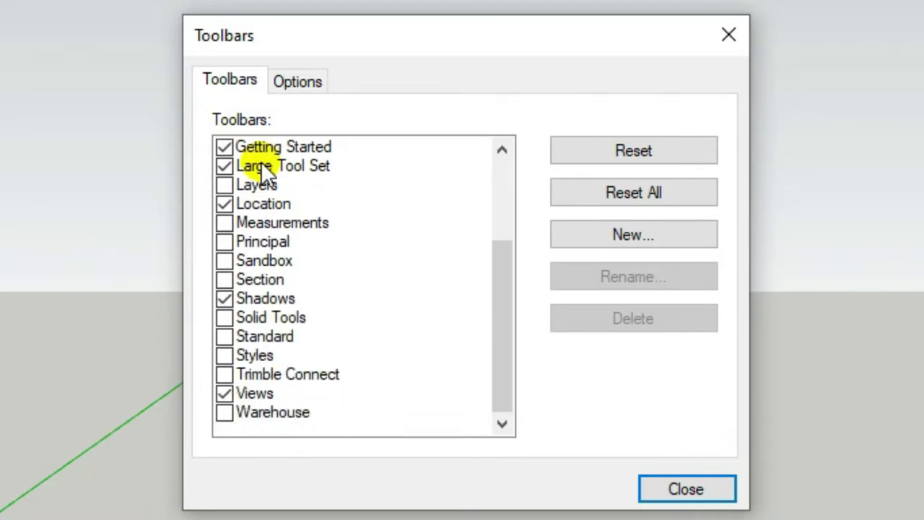
{"action": "scroll", "coordinate": [260, 161], "scroll_direction": "up", "scroll_amount": 2}
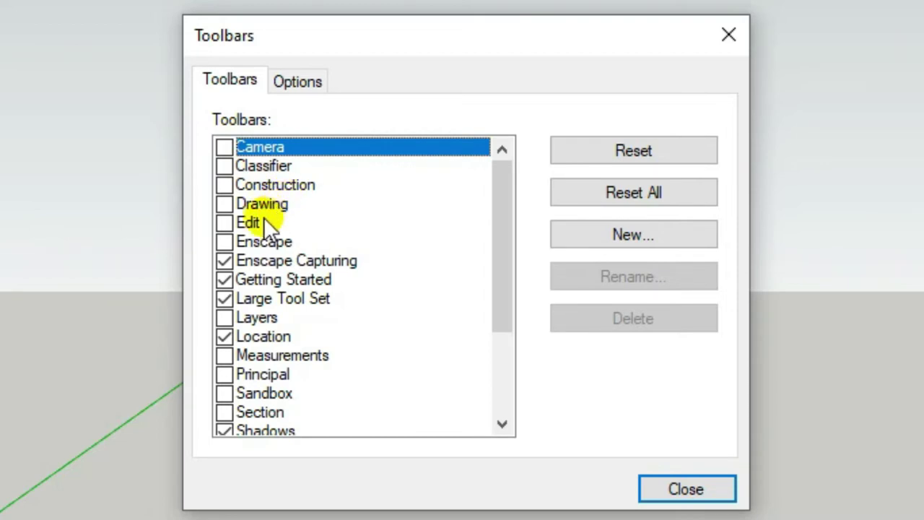
{"action": "scroll", "coordinate": [325, 235], "scroll_direction": "down", "scroll_amount": 2}
{"action": "scroll", "coordinate": [323, 236], "scroll_direction": "up", "scroll_amount": 1}
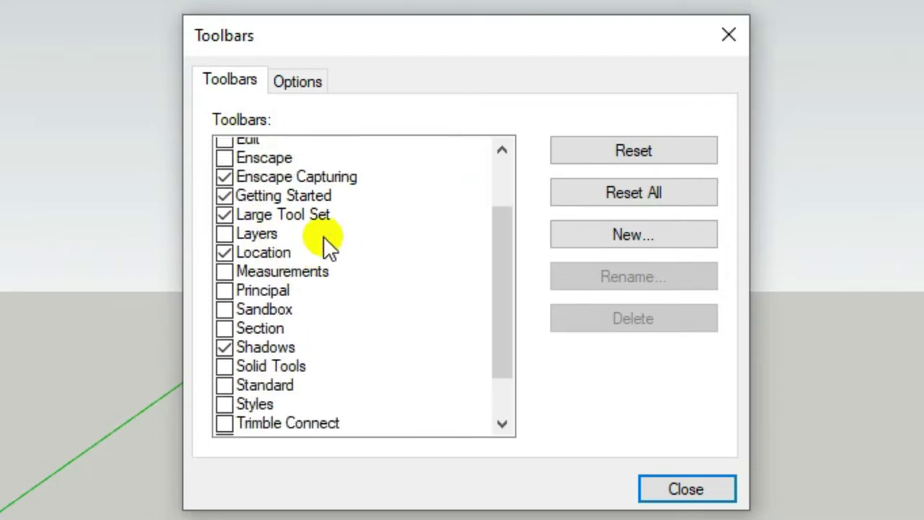
{"action": "scroll", "coordinate": [323, 236], "scroll_direction": "up", "scroll_amount": 1}
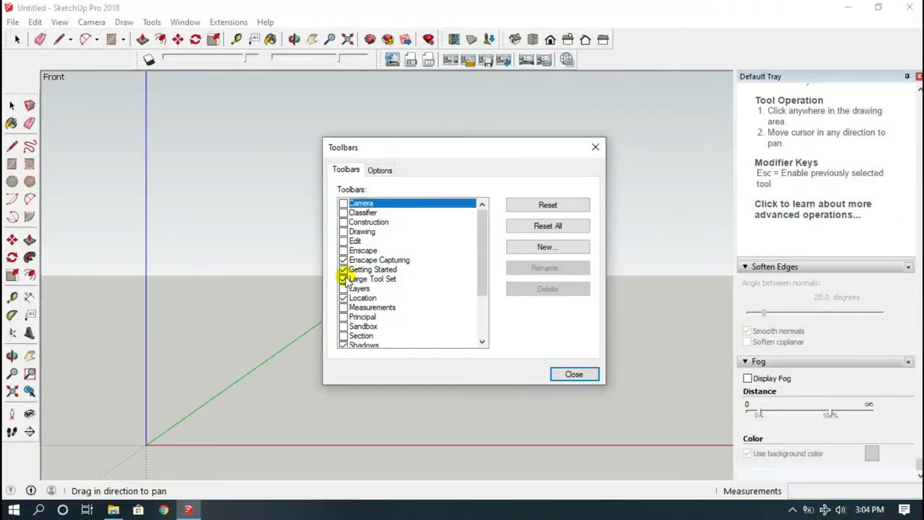
- Toggle Large Tool Set off and back on, close the Toolbars dialog, then check the View menu
{"action": "left_click", "coordinate": [343, 279]}
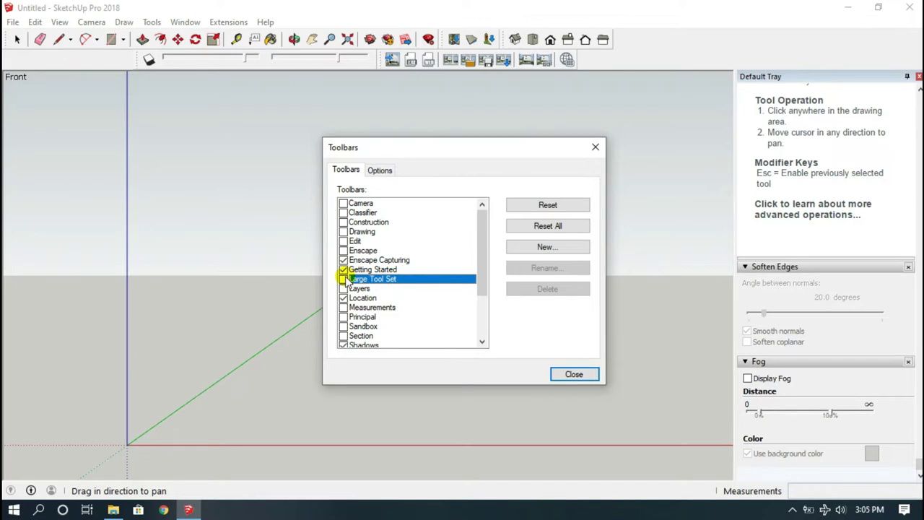
{"action": "left_click", "coordinate": [344, 279]}
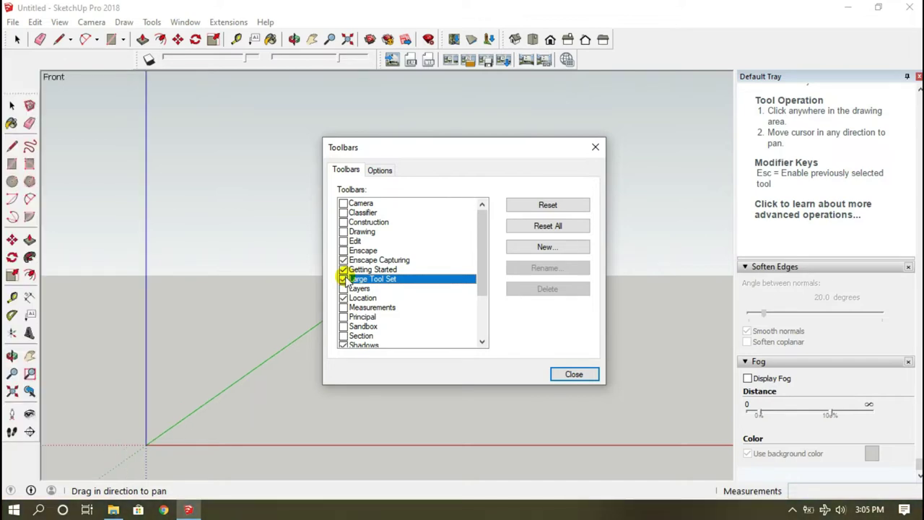
{"action": "left_click", "coordinate": [595, 148]}
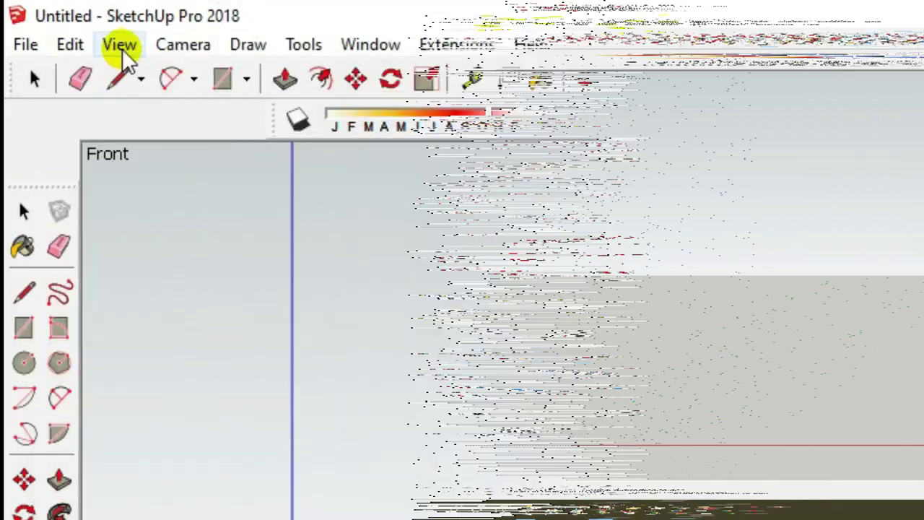
{"action": "left_click", "coordinate": [61, 25]}
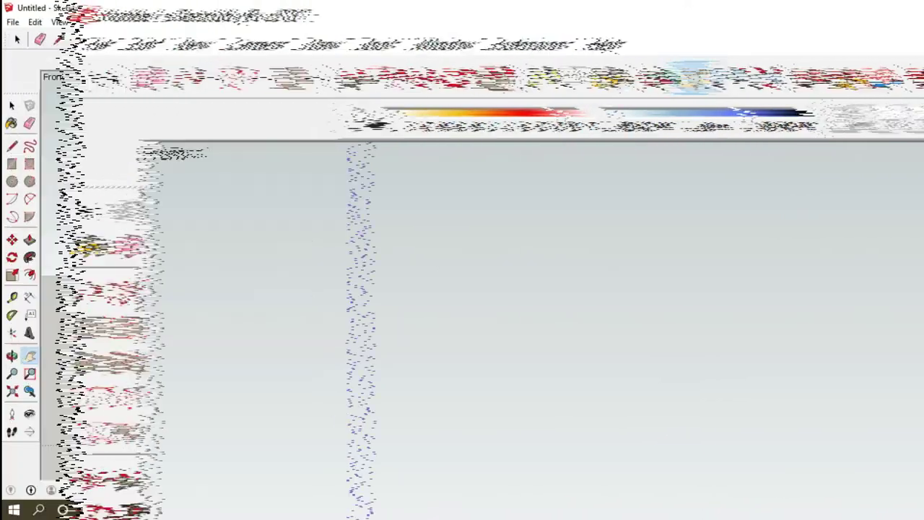
{"action": "left_click", "coordinate": [289, 308]}
- Draw a rectangle on the ground with its first corner at the origin
{"action": "key", "text": "space"}
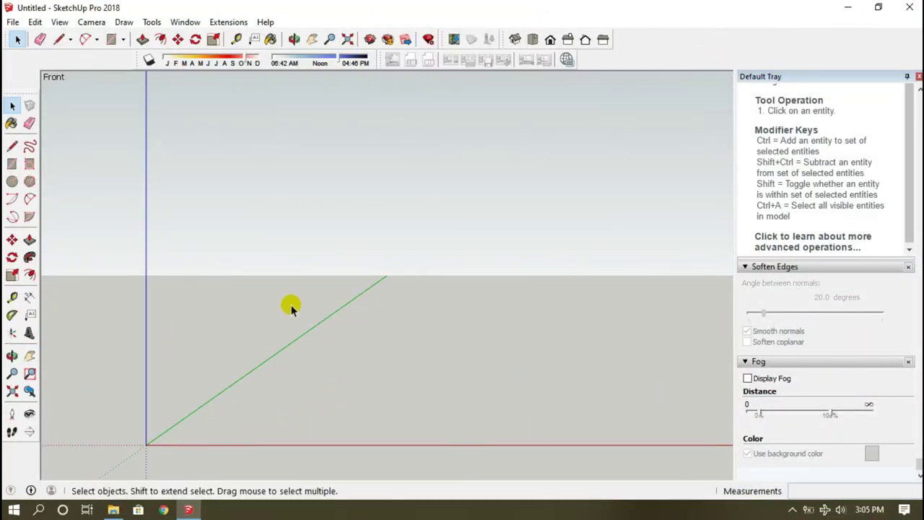
{"action": "key", "text": "r"}
{"action": "left_click", "coordinate": [146, 445]}
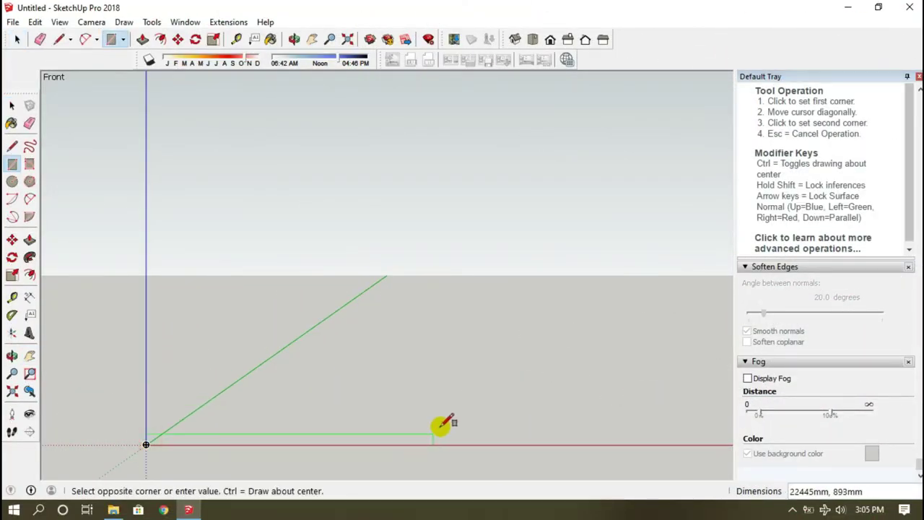
{"action": "middle_click_drag", "start_coordinate": [439, 423], "coordinate": [314, 359]}
{"action": "left_click", "coordinate": [421, 342]}
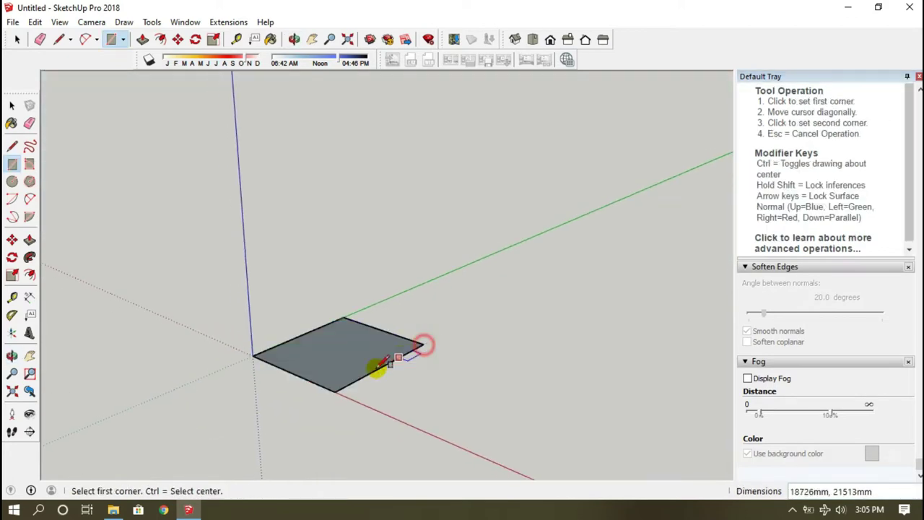
- Push/pull the rectangle up into a box and orbit to a lower frontal view
{"action": "key", "text": "p"}
{"action": "left_click_drag", "start_coordinate": [351, 377], "coordinate": [334, 273]}
{"action": "key", "text": "space"}
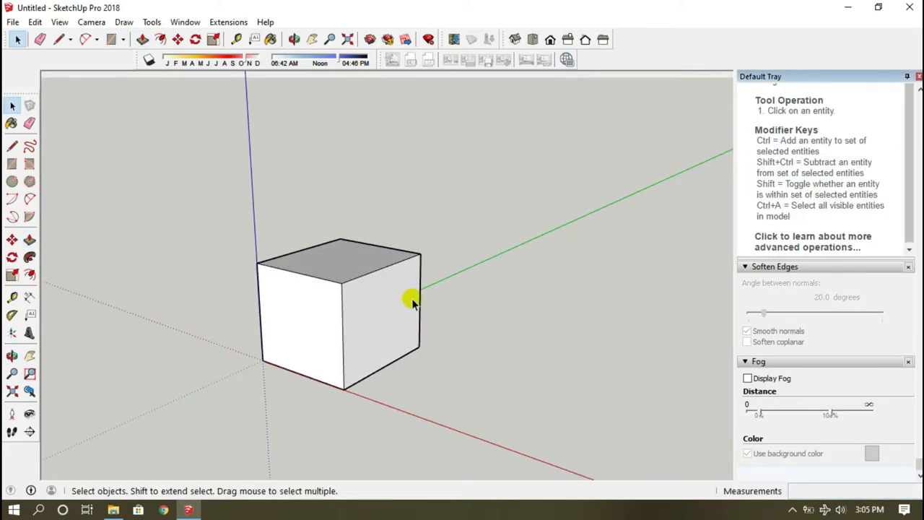
{"action": "scroll", "coordinate": [390, 311], "scroll_direction": "up", "scroll_amount": 2}
{"action": "middle_click_drag", "start_coordinate": [378, 326], "coordinate": [295, 231]}
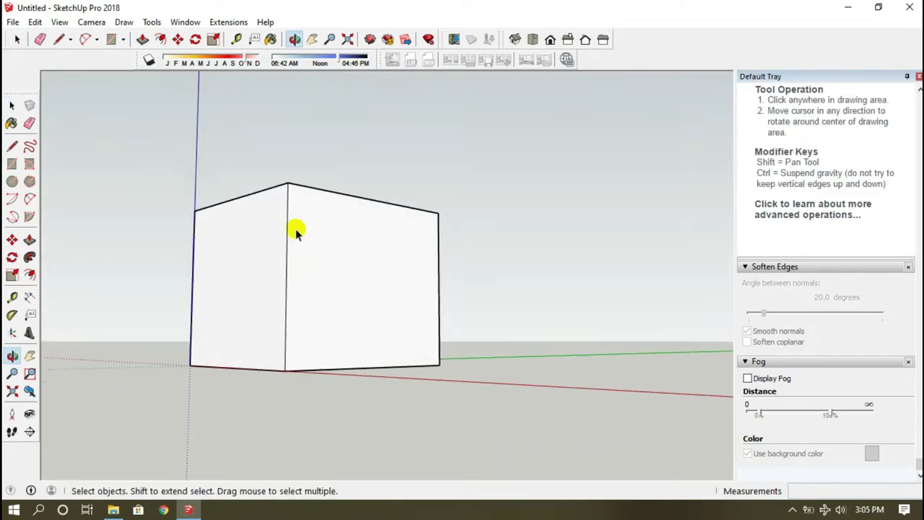
{"action": "middle_click_drag", "start_coordinate": [415, 352], "coordinate": [437, 371]}
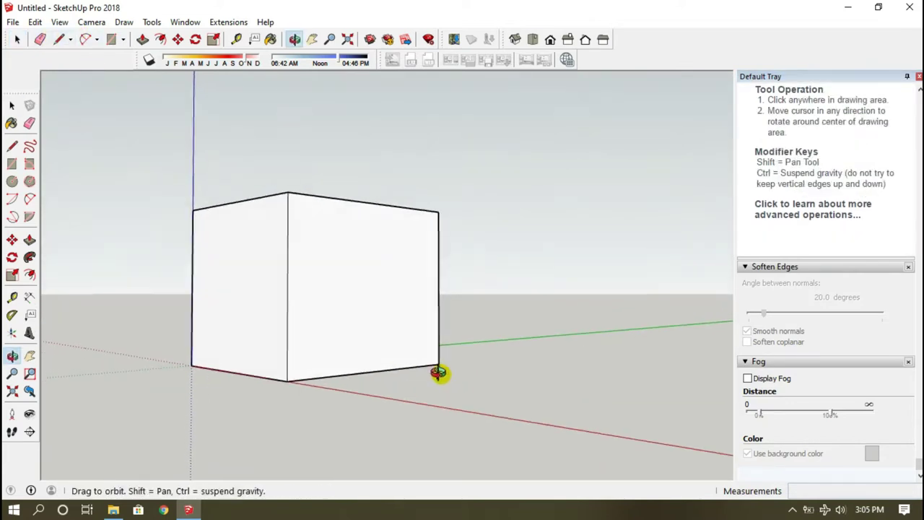
{"action": "left_click", "coordinate": [61, 22]}
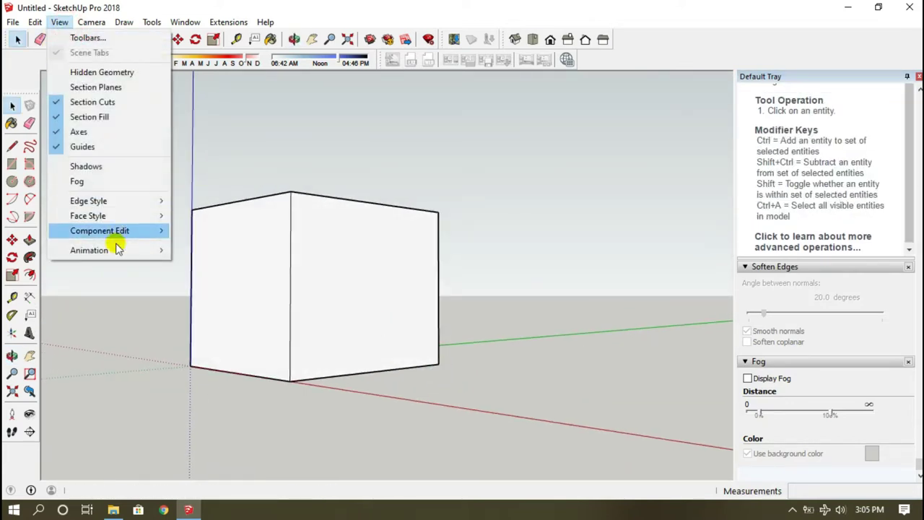
- Save the current view as Scene 1, orbit, and add Scene 2 from the new angle
{"action": "left_click", "coordinate": [244, 247]}
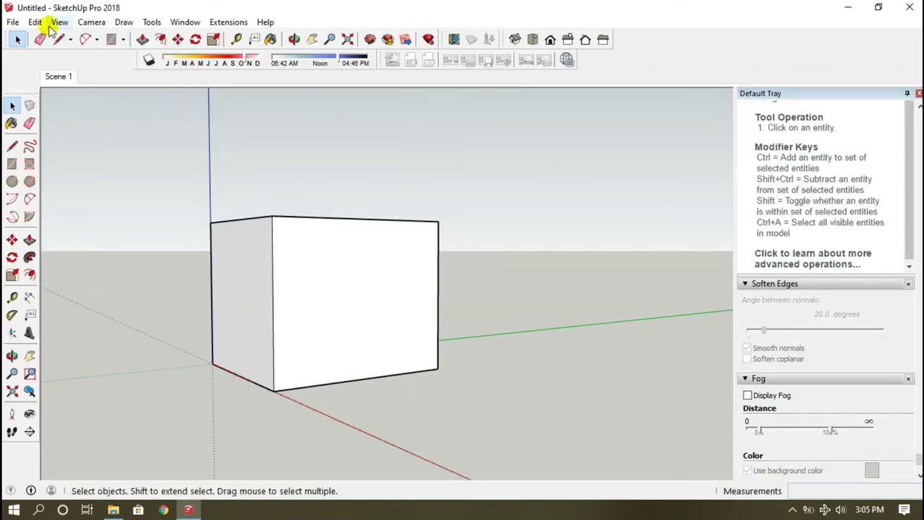
{"action": "middle_click_drag", "start_coordinate": [357, 317], "coordinate": [477, 287]}
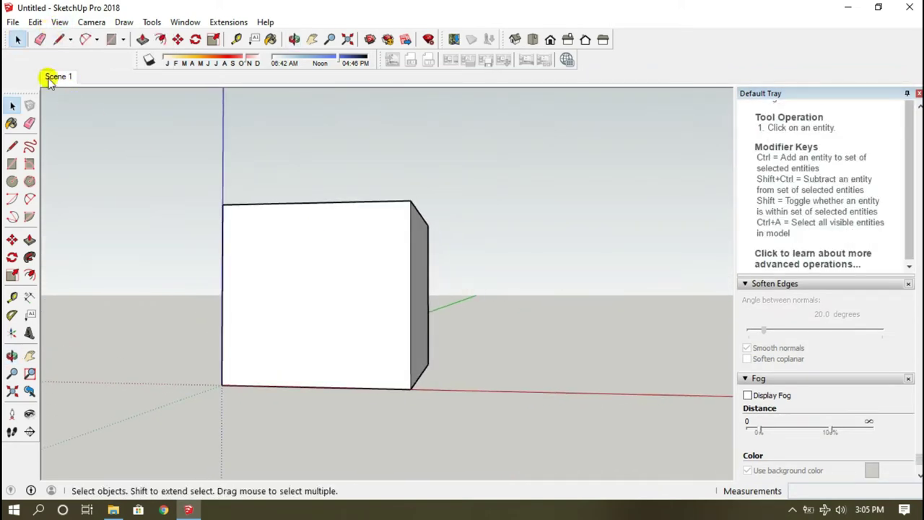
{"action": "right_click", "coordinate": [49, 76]}
{"action": "left_click", "coordinate": [85, 120]}
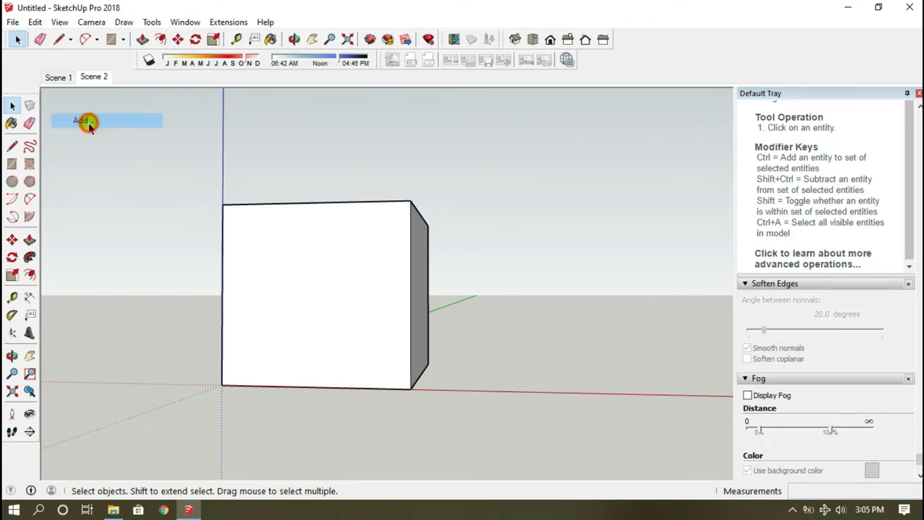
- Switch between the Scene 1 and Scene 2 viewpoints of the box
{"action": "mouse_move", "coordinate": [347, 303]}
{"action": "middle_mouse_down"}
{"action": "mouse_move", "coordinate": [248, 337]}
{"action": "mouse_move", "coordinate": [396, 349]}
{"action": "middle_mouse_up"}
{"action": "scroll", "coordinate": [396, 349], "scroll_direction": "up", "scroll_amount": 3}
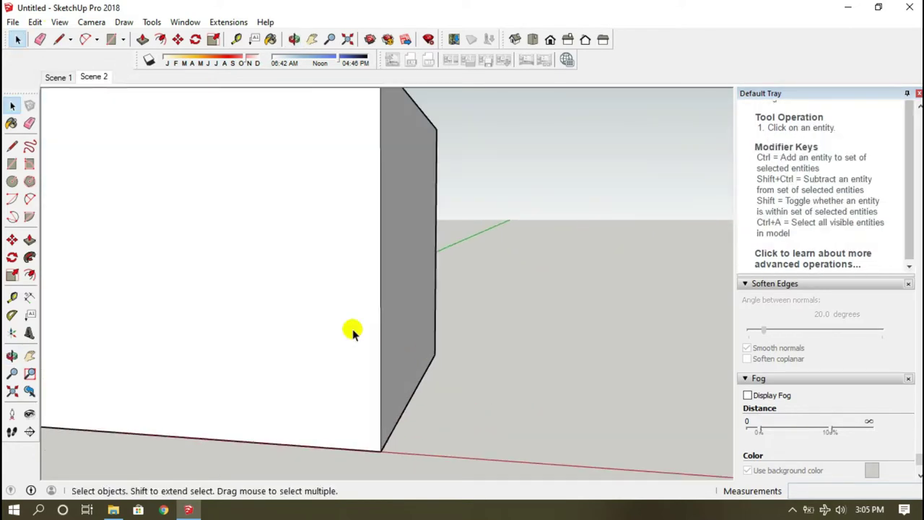
{"action": "scroll", "coordinate": [351, 330], "scroll_direction": "down", "scroll_amount": 2}
{"action": "left_click", "coordinate": [58, 79]}
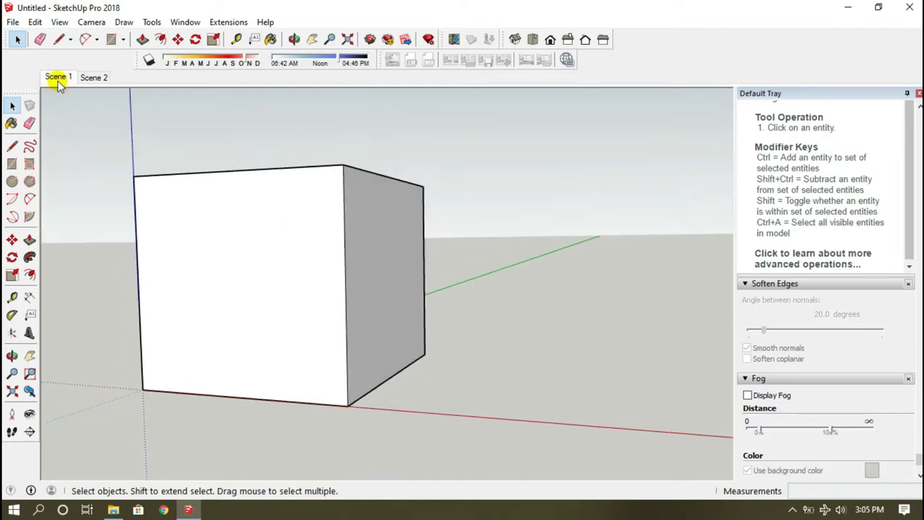
{"action": "left_click", "coordinate": [93, 77]}
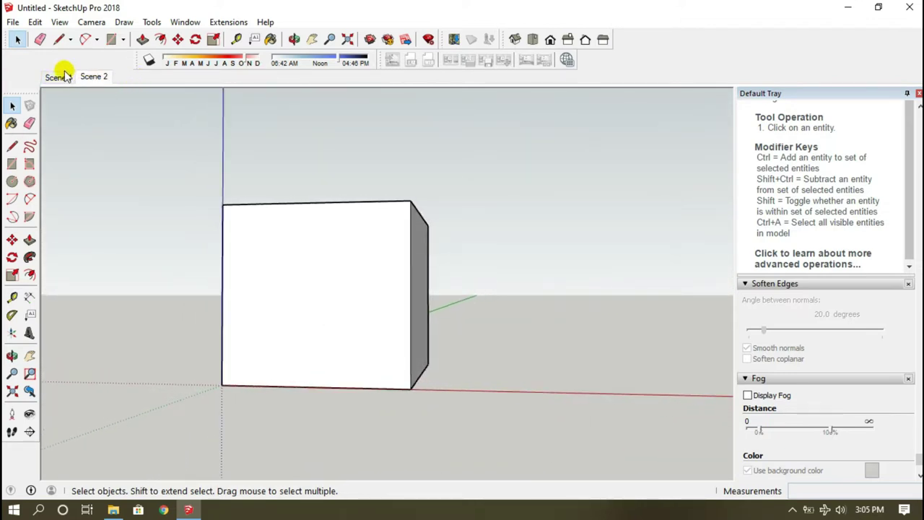
- Hide the scene tabs with View > Scene Tabs and orbit around the box
{"action": "left_click", "coordinate": [59, 24]}
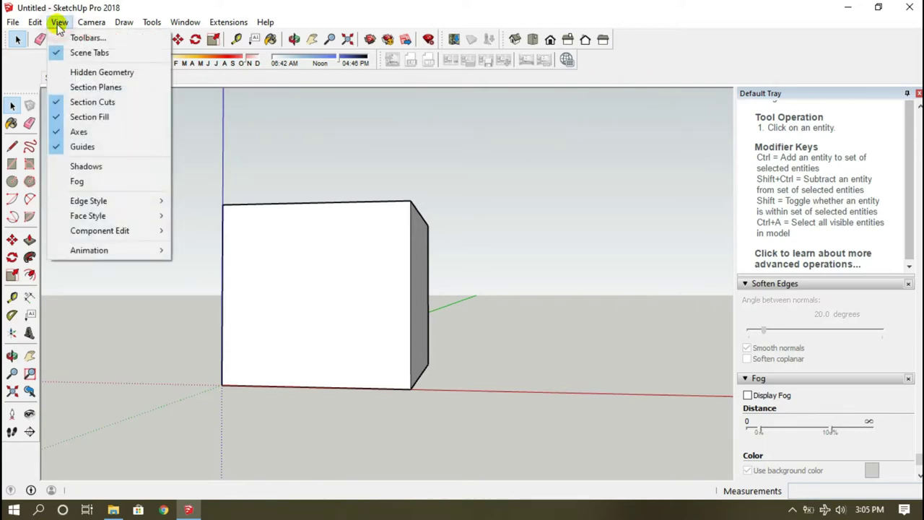
{"action": "left_click", "coordinate": [84, 55]}
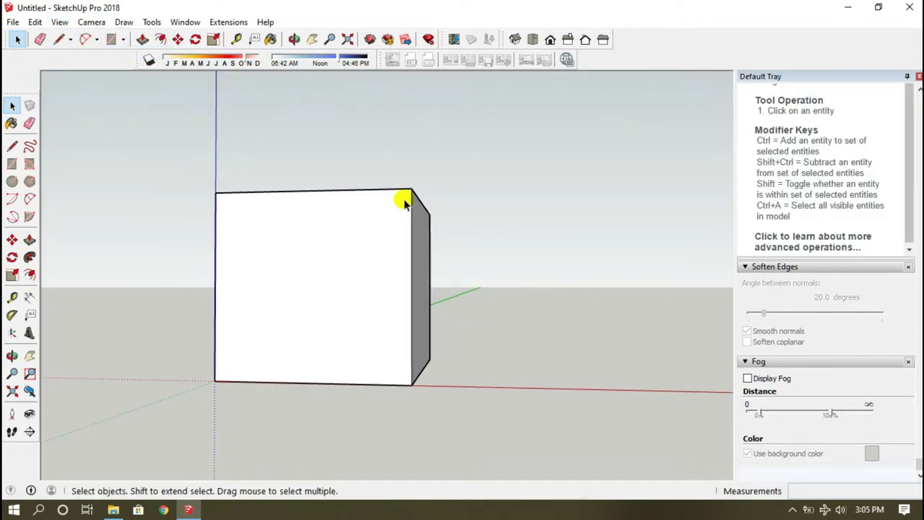
{"action": "middle_click_drag", "start_coordinate": [404, 197], "coordinate": [296, 279]}
{"action": "mouse_move", "coordinate": [368, 196]}
{"action": "middle_mouse_down"}
{"action": "mouse_move", "coordinate": [291, 281]}
{"action": "mouse_move", "coordinate": [371, 221]}
{"action": "middle_mouse_up"}
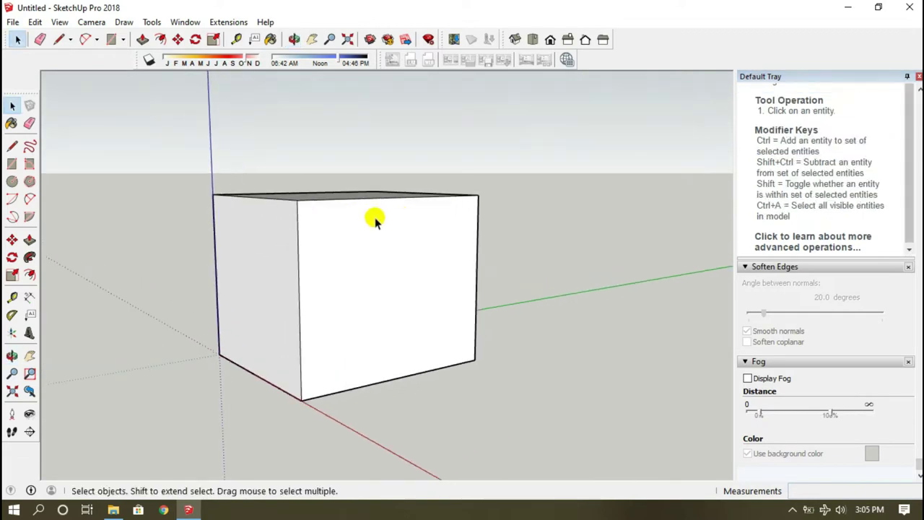
{"action": "scroll", "coordinate": [374, 220], "scroll_direction": "up", "scroll_amount": 2}
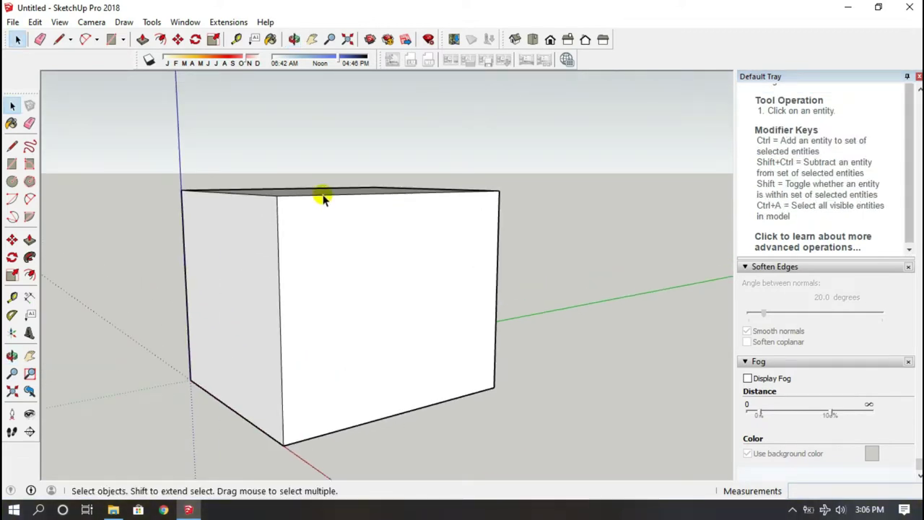
- Turn the scene tabs back on and jump to the Scene 2 viewpoint
{"action": "left_click", "coordinate": [59, 21]}
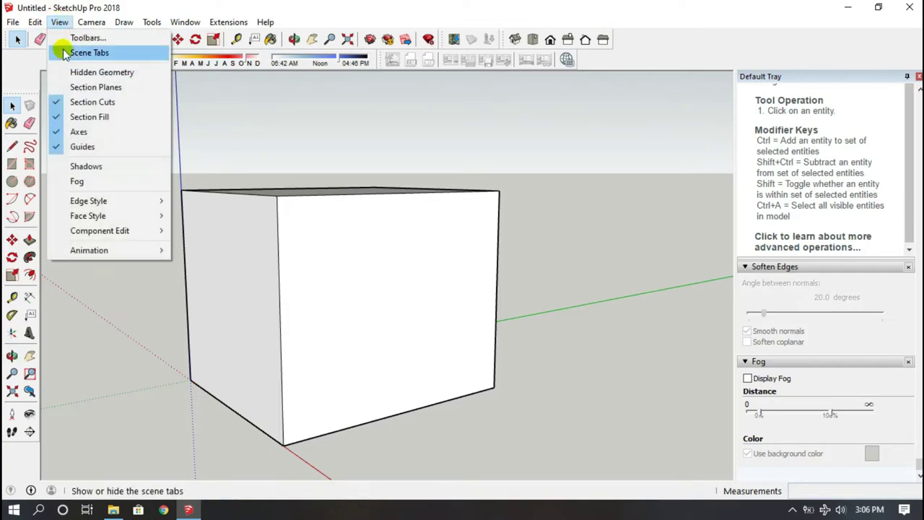
{"action": "left_click", "coordinate": [72, 51]}
{"action": "middle_click_drag", "start_coordinate": [268, 275], "coordinate": [361, 251]}
{"action": "left_click", "coordinate": [92, 72]}
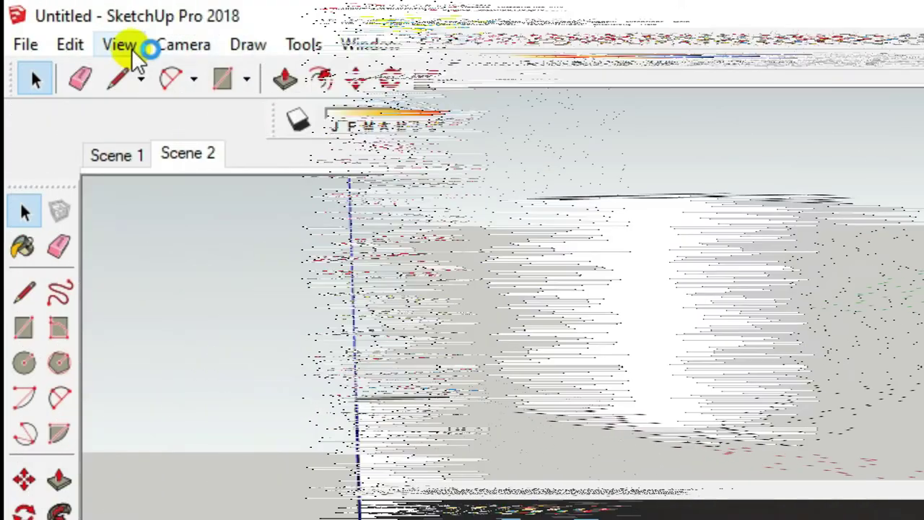
{"action": "left_click", "coordinate": [133, 54]}
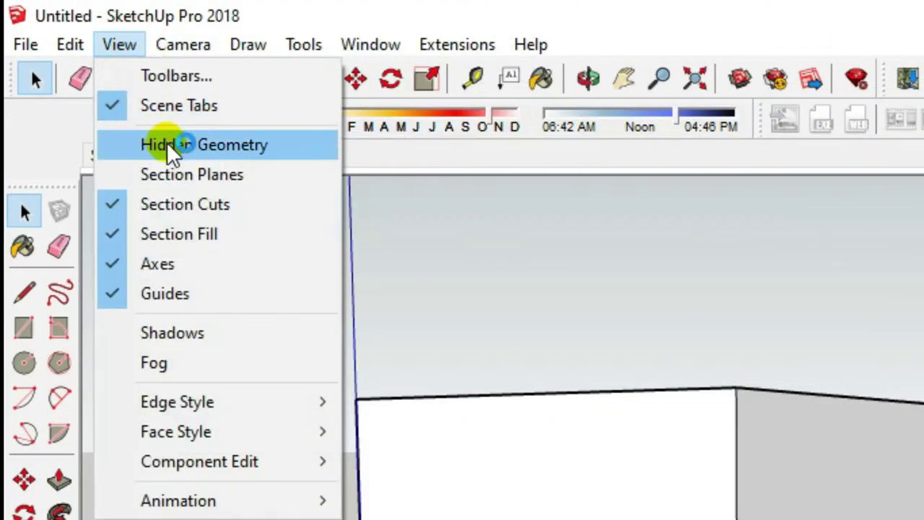
{"action": "left_click", "coordinate": [603, 471]}
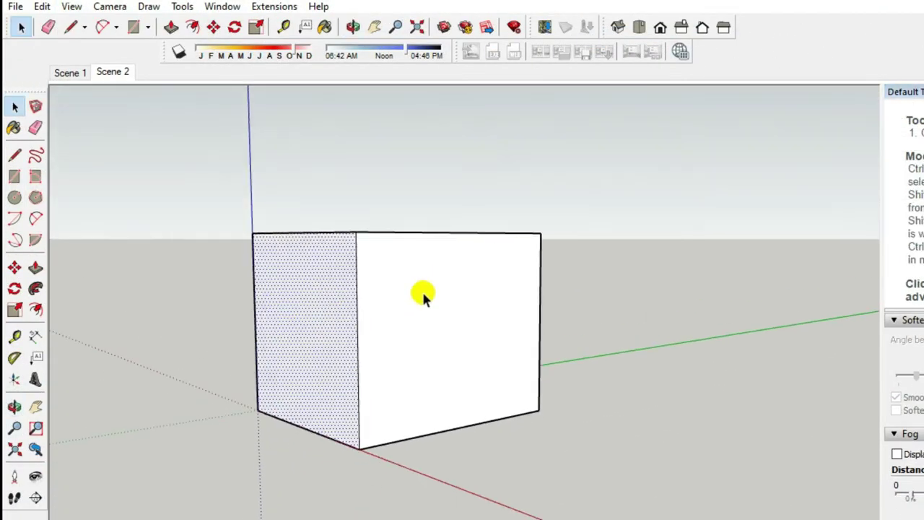
{"action": "key", "text": "space"}
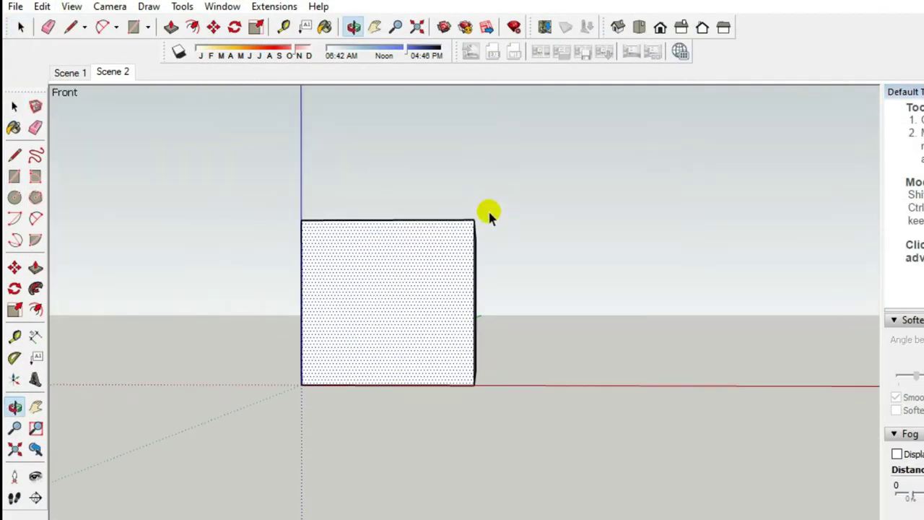
{"action": "scroll", "coordinate": [455, 230], "scroll_direction": "down", "scroll_amount": 3}
{"action": "middle_click_drag", "start_coordinate": [462, 231], "coordinate": [335, 313]}
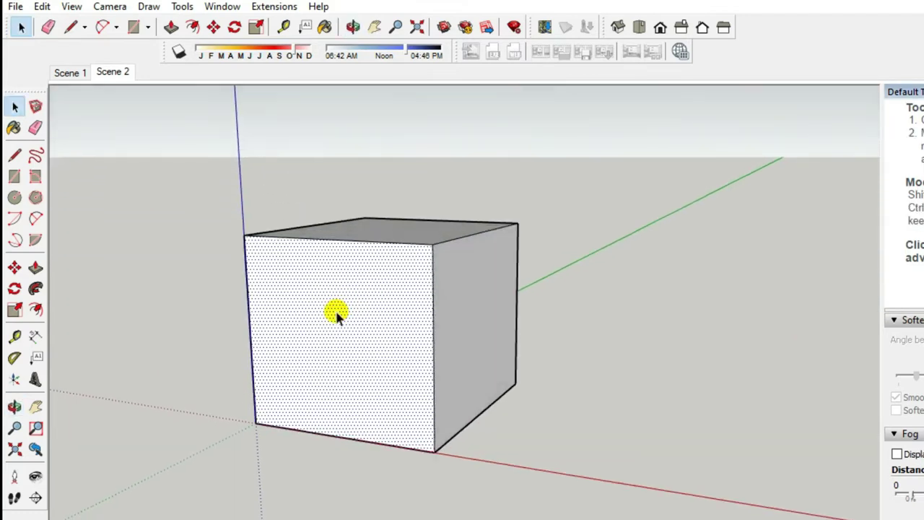
{"action": "scroll", "coordinate": [456, 265], "scroll_direction": "up", "scroll_amount": 3}
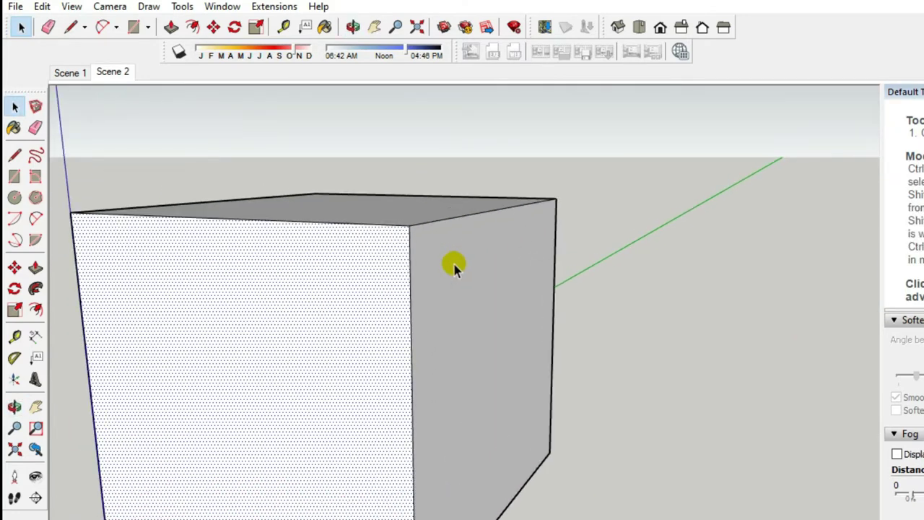
{"action": "mouse_move", "coordinate": [454, 264]}
{"action": "middle_mouse_down"}
{"action": "mouse_move", "coordinate": [426, 259]}
{"action": "mouse_move", "coordinate": [462, 258]}
{"action": "middle_mouse_up"}
{"action": "scroll", "coordinate": [462, 258], "scroll_direction": "up", "scroll_amount": 3}
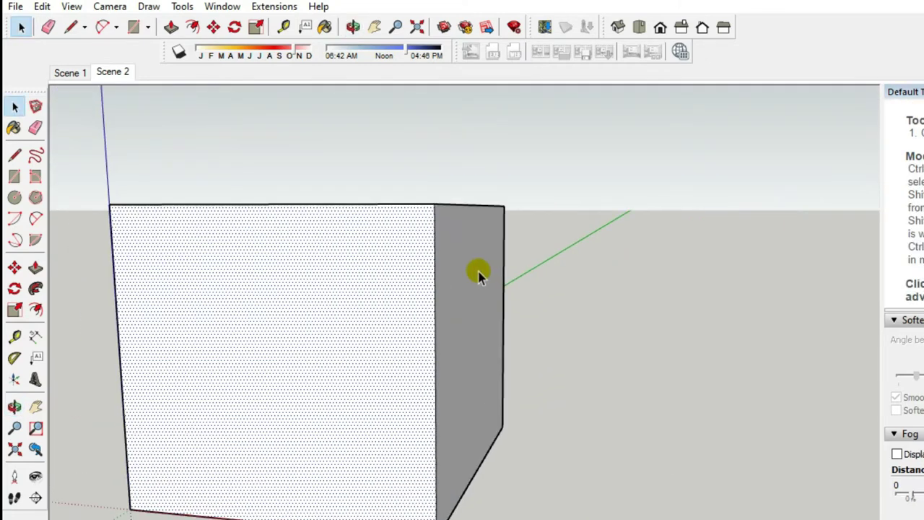
{"action": "key", "text": "e"}
- Erase the box's vertical edge, then undo to restore the removed faces
{"action": "left_click", "coordinate": [434, 297]}
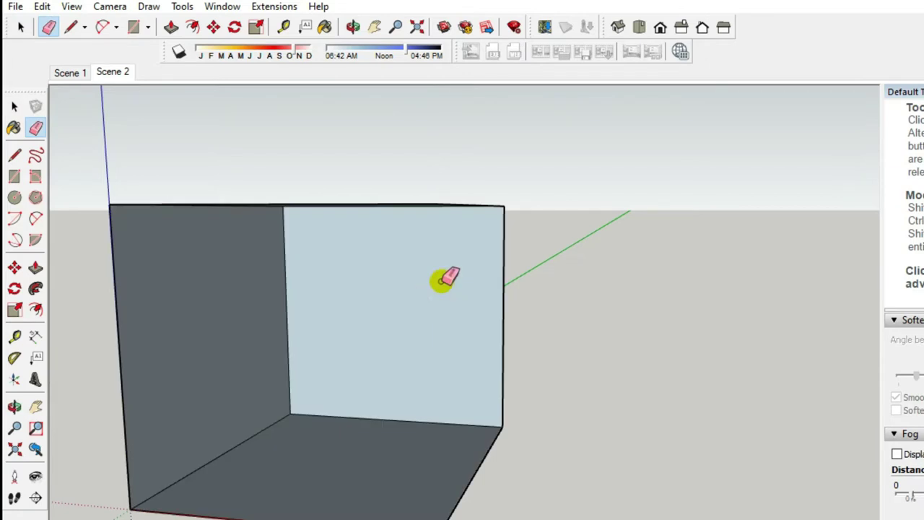
{"action": "scroll", "coordinate": [440, 274], "scroll_direction": "down", "scroll_amount": 3}
{"action": "mouse_move", "coordinate": [440, 274]}
{"action": "middle_mouse_down"}
{"action": "mouse_move", "coordinate": [464, 346]}
{"action": "mouse_move", "coordinate": [342, 340]}
{"action": "middle_mouse_up"}
{"action": "key", "text": "ctrl+z"}
{"action": "scroll", "coordinate": [368, 278], "scroll_direction": "up", "scroll_amount": 3}
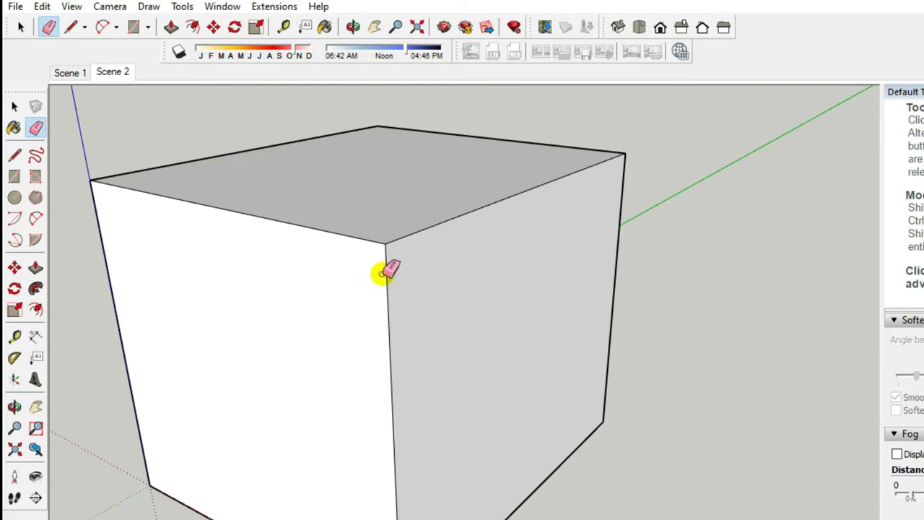
- Ctrl-click to soften the box's vertical front edge and the front face's top edge
{"action": "left_click", "coordinate": [389, 275], "text": "ctrl"}
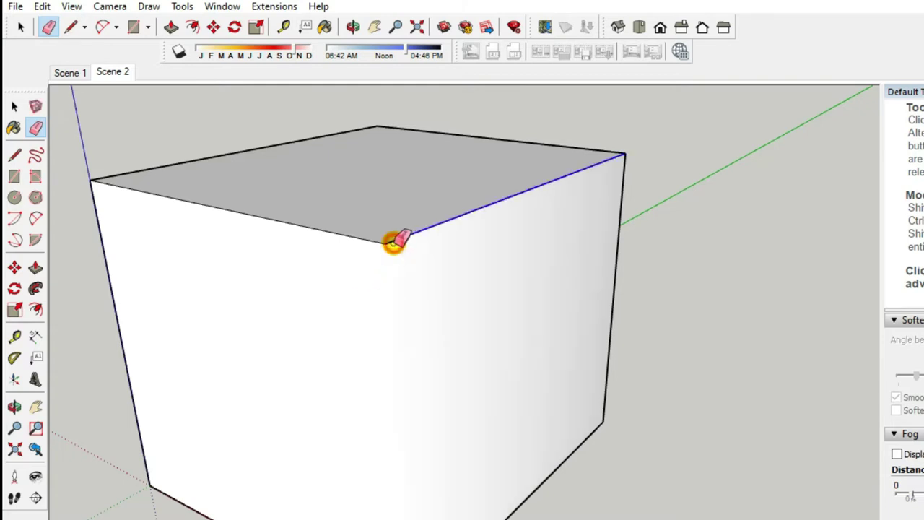
{"action": "left_click", "coordinate": [392, 241], "text": "ctrl"}
{"action": "middle_click_drag", "start_coordinate": [429, 284], "coordinate": [570, 228]}
{"action": "mouse_move", "coordinate": [570, 228]}
{"action": "left_mouse_down"}
{"action": "mouse_move", "coordinate": [223, 264]}
{"action": "mouse_move", "coordinate": [551, 205]}
{"action": "mouse_move", "coordinate": [264, 266]}
{"action": "mouse_move", "coordinate": [445, 246]}
{"action": "left_mouse_up"}
{"action": "scroll", "coordinate": [485, 223], "scroll_direction": "up", "scroll_amount": 2}
- Orbit around the box to inspect the softened edges from above and the right
{"action": "middle_click_drag", "start_coordinate": [484, 223], "coordinate": [505, 371]}
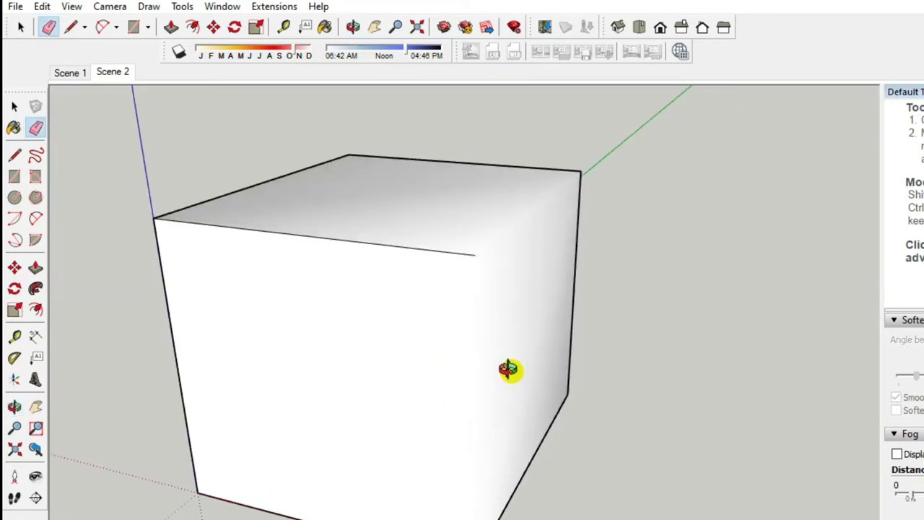
{"action": "scroll", "coordinate": [516, 322], "scroll_direction": "up", "scroll_amount": 3}
{"action": "scroll", "coordinate": [515, 322], "scroll_direction": "down", "scroll_amount": 3}
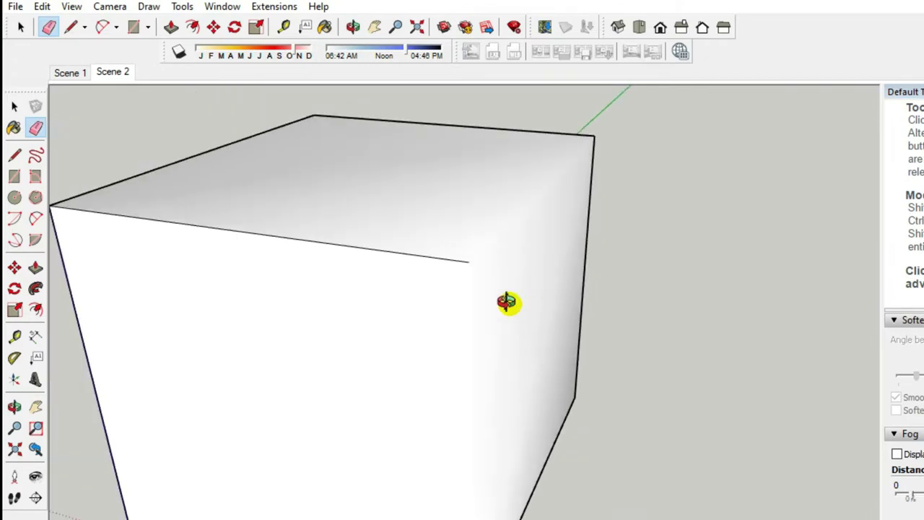
{"action": "middle_click_drag", "start_coordinate": [506, 303], "coordinate": [464, 212]}
{"action": "middle_click_drag", "start_coordinate": [426, 171], "coordinate": [438, 169]}
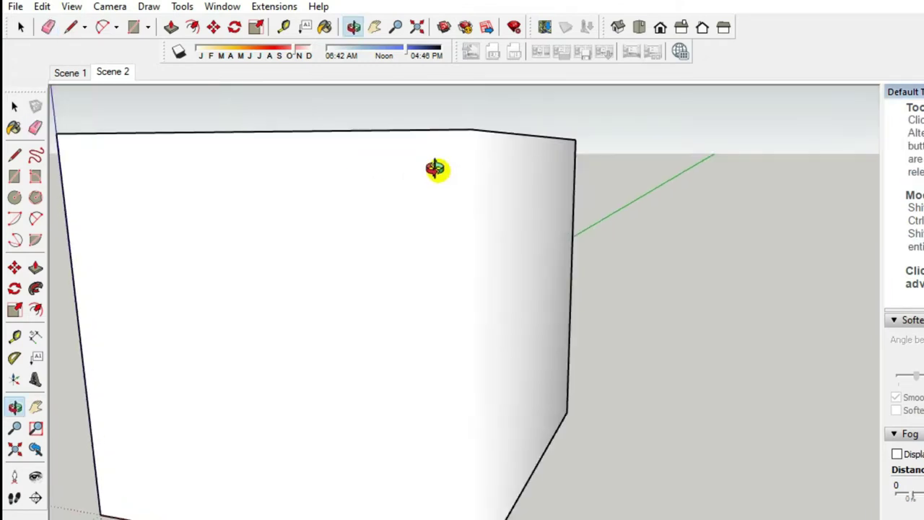
{"action": "middle_click_drag", "start_coordinate": [499, 138], "coordinate": [387, 168]}
{"action": "scroll", "coordinate": [385, 167], "scroll_direction": "down", "scroll_amount": 1}
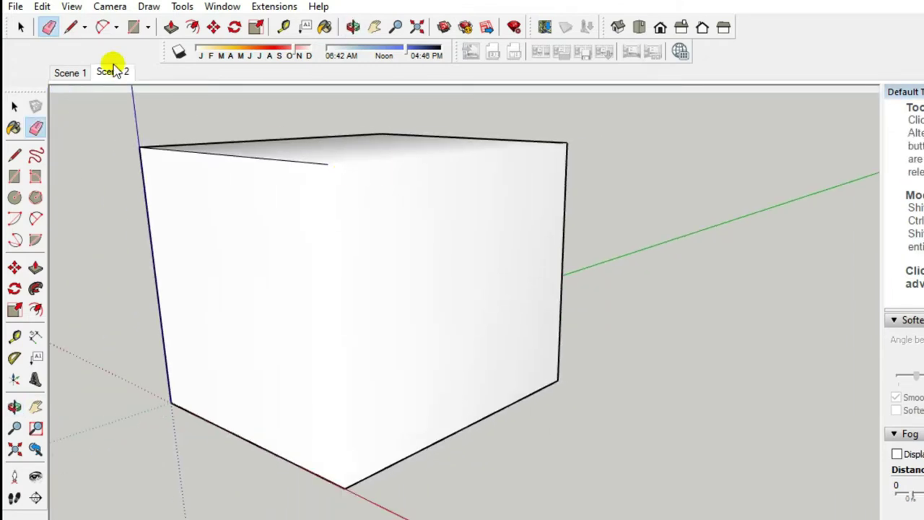
{"action": "left_click", "coordinate": [81, 11]}
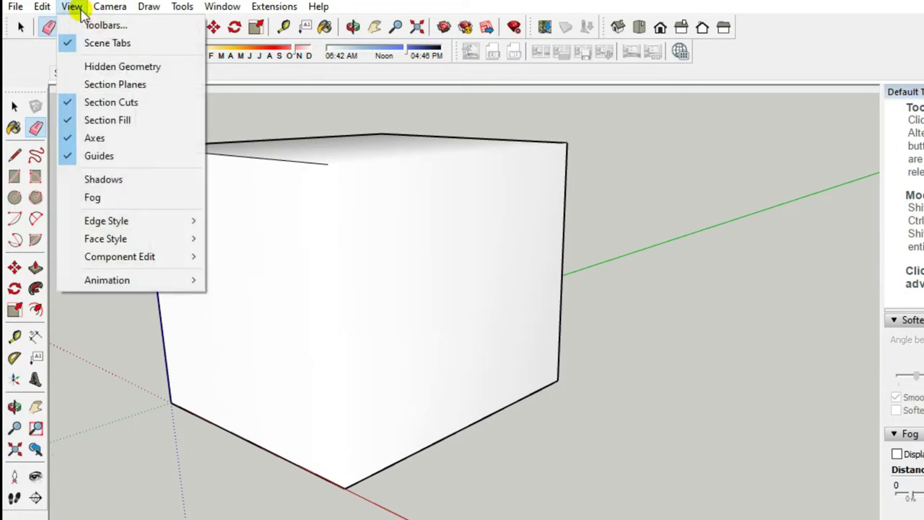
{"action": "left_click", "coordinate": [93, 64]}
{"action": "mouse_move", "coordinate": [351, 203]}
{"action": "middle_mouse_down"}
{"action": "mouse_move", "coordinate": [447, 305]}
{"action": "mouse_move", "coordinate": [351, 180]}
{"action": "mouse_move", "coordinate": [484, 151]}
{"action": "mouse_move", "coordinate": [442, 160]}
{"action": "middle_mouse_up"}
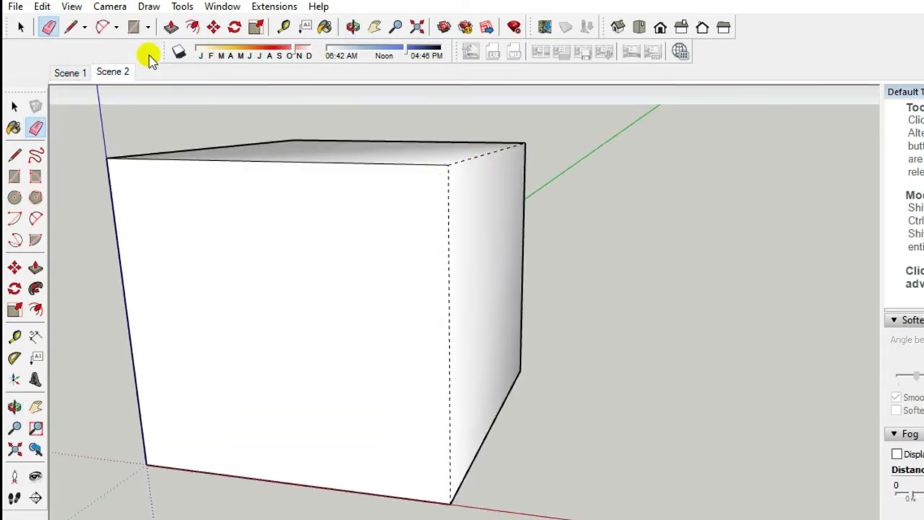
{"action": "left_click", "coordinate": [72, 7]}
{"action": "left_click", "coordinate": [95, 66]}
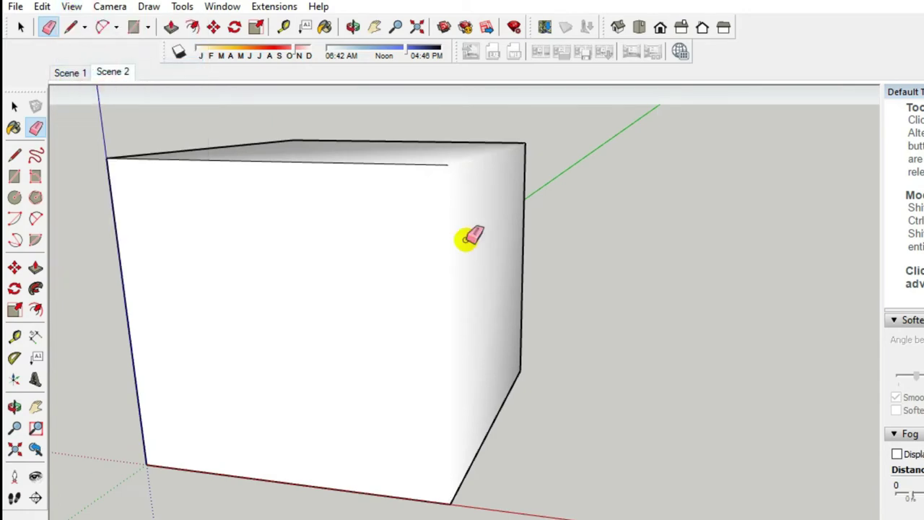
{"action": "mouse_move", "coordinate": [463, 241]}
{"action": "middle_mouse_down"}
{"action": "mouse_move", "coordinate": [335, 258]}
{"action": "mouse_move", "coordinate": [374, 208]}
{"action": "mouse_move", "coordinate": [424, 250]}
{"action": "mouse_move", "coordinate": [530, 215]}
{"action": "mouse_move", "coordinate": [431, 313]}
{"action": "mouse_move", "coordinate": [489, 177]}
{"action": "mouse_move", "coordinate": [510, 287]}
{"action": "middle_mouse_up"}
{"action": "scroll", "coordinate": [510, 287], "scroll_direction": "up", "scroll_amount": 1}
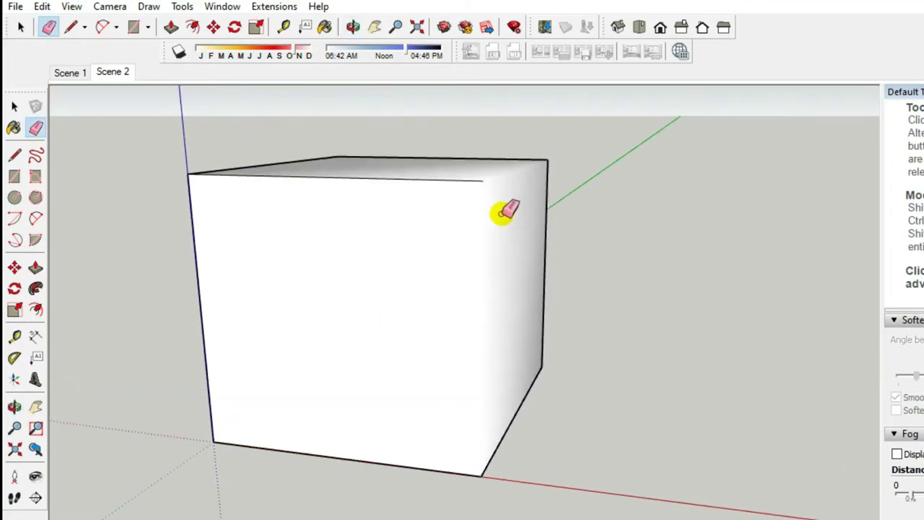
{"action": "scroll", "coordinate": [504, 210], "scroll_direction": "up", "scroll_amount": 3}
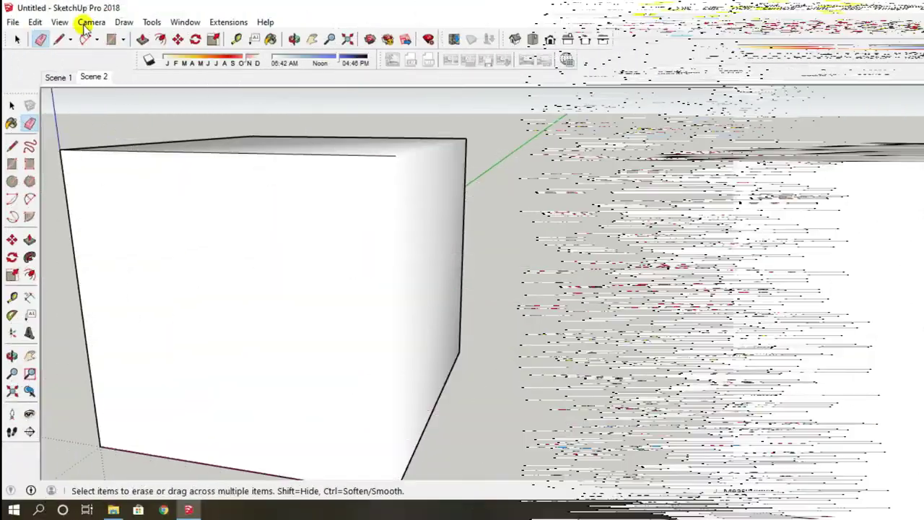
- Turn on Section Planes display and place Section 1 on the cube's right face
{"action": "left_click", "coordinate": [60, 22]}
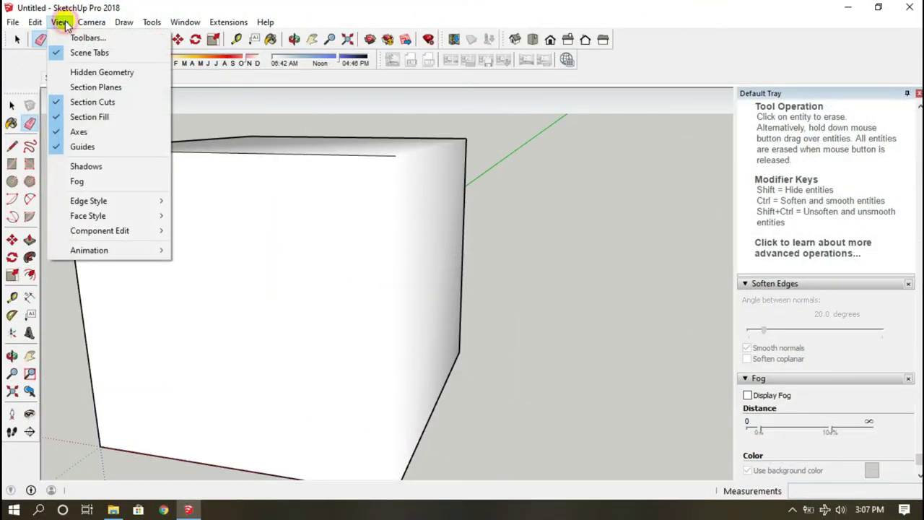
{"action": "left_click", "coordinate": [87, 90]}
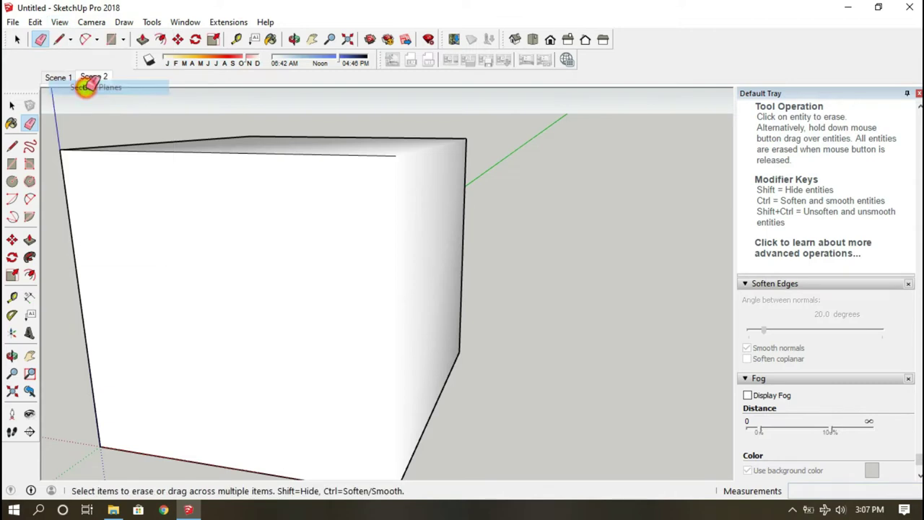
{"action": "left_click", "coordinate": [29, 432]}
{"action": "left_click", "coordinate": [313, 250]}
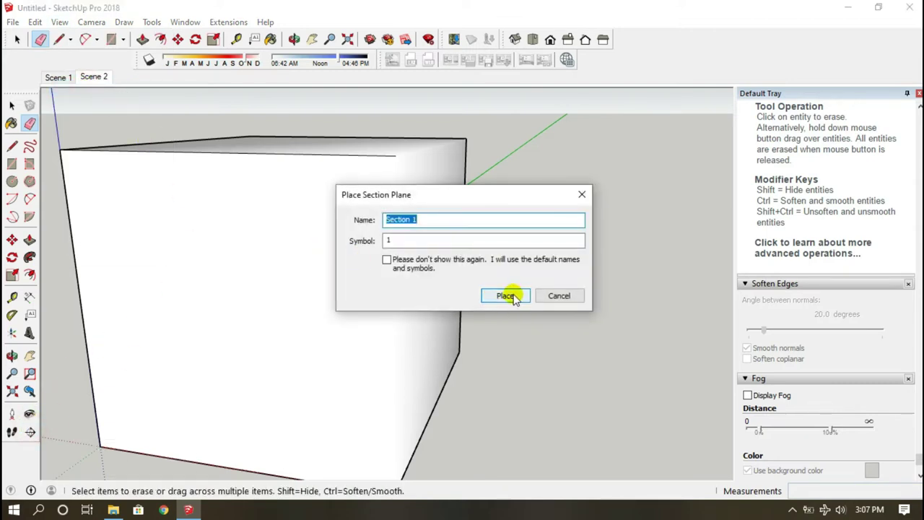
{"action": "left_click", "coordinate": [514, 299]}
{"action": "left_click", "coordinate": [436, 256]}
- Select the section plane from a higher view and turn Section Planes display off
{"action": "scroll", "coordinate": [452, 228], "scroll_direction": "down", "scroll_amount": 3}
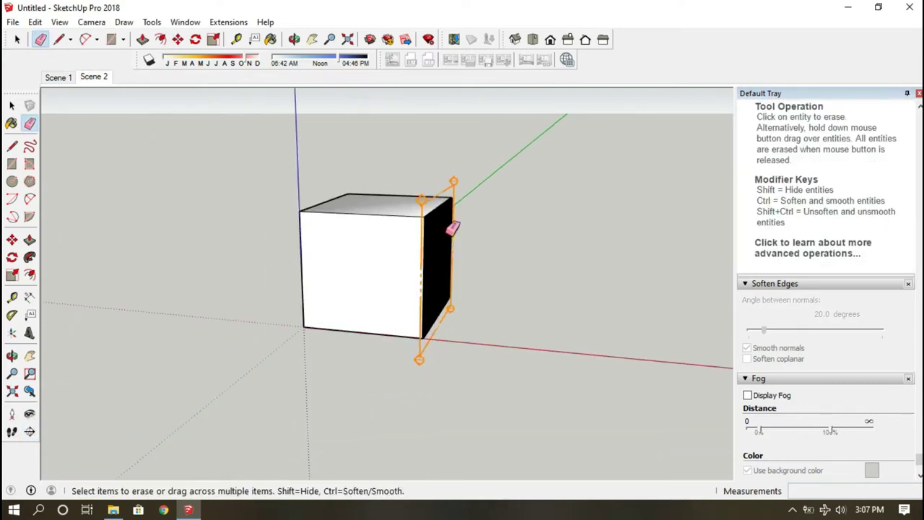
{"action": "mouse_move", "coordinate": [451, 228]}
{"action": "middle_mouse_down"}
{"action": "mouse_move", "coordinate": [382, 330]}
{"action": "mouse_move", "coordinate": [378, 355]}
{"action": "middle_mouse_up"}
{"action": "key", "text": "space"}
{"action": "left_click", "coordinate": [378, 354]}
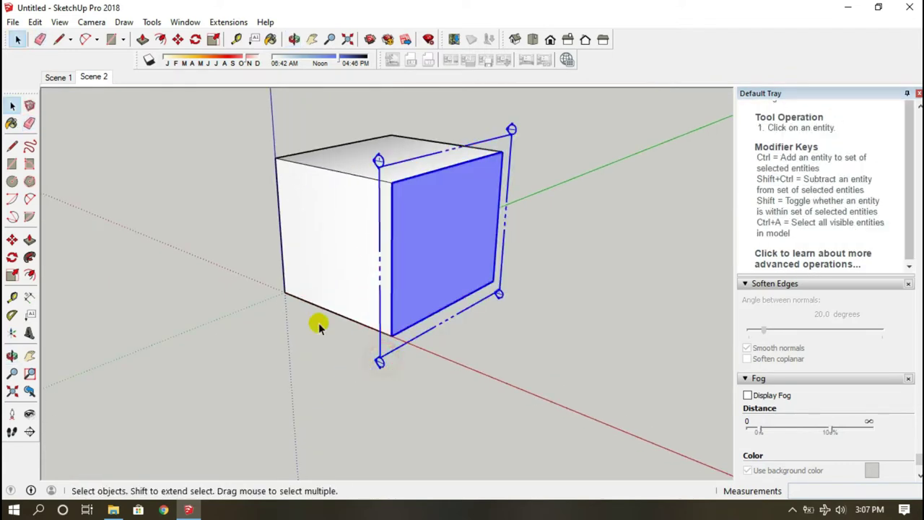
{"action": "left_click", "coordinate": [59, 22]}
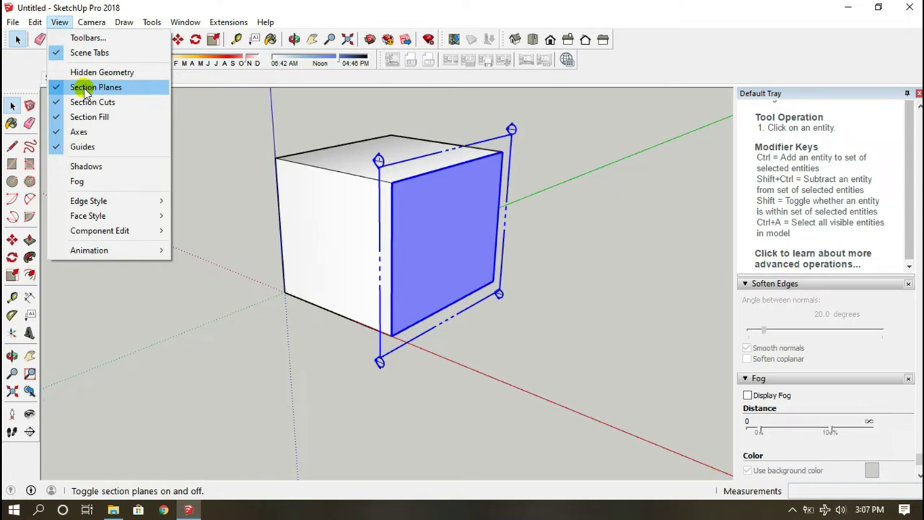
{"action": "left_click", "coordinate": [85, 91]}
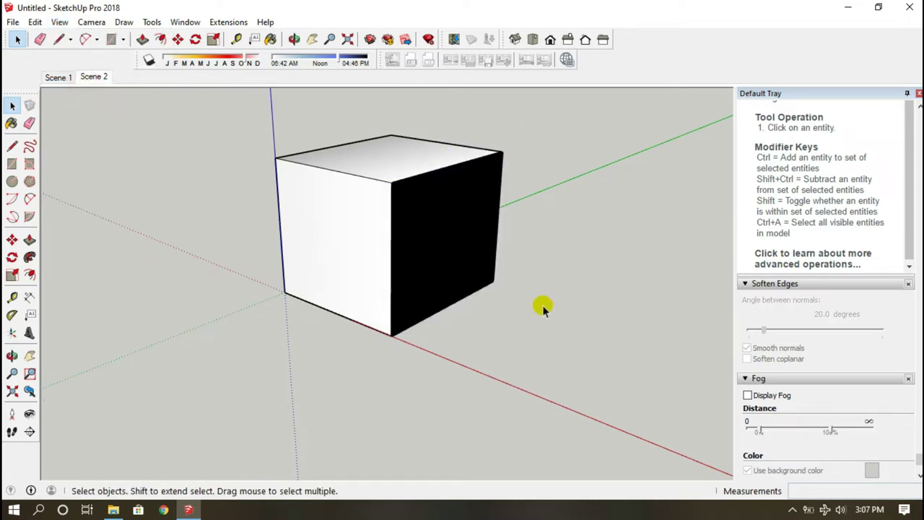
{"action": "left_click", "coordinate": [60, 22]}
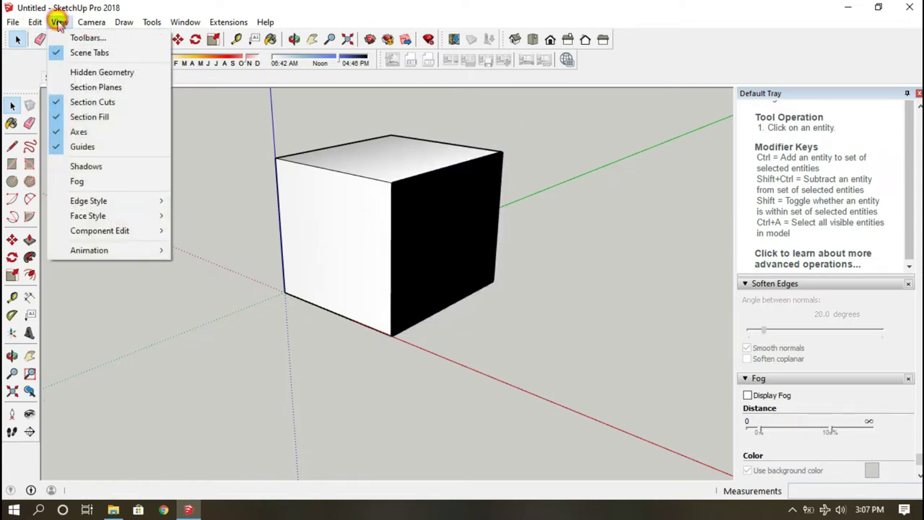
- Show the section planes again and select the Section 1 plane
{"action": "left_click", "coordinate": [85, 88]}
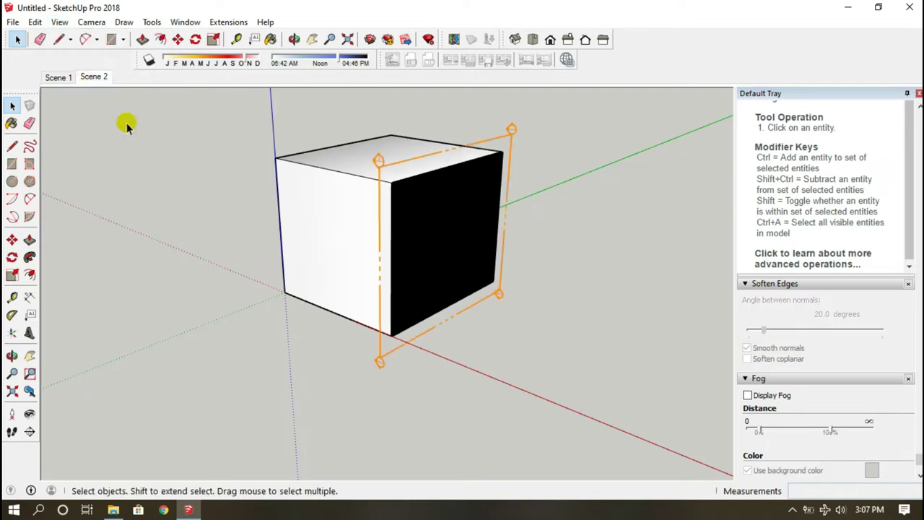
{"action": "middle_click_drag", "start_coordinate": [403, 276], "coordinate": [471, 233]}
{"action": "scroll", "coordinate": [460, 252], "scroll_direction": "up", "scroll_amount": 1}
{"action": "scroll", "coordinate": [462, 253], "scroll_direction": "up", "scroll_amount": 3}
{"action": "scroll", "coordinate": [462, 253], "scroll_direction": "down", "scroll_amount": 3}
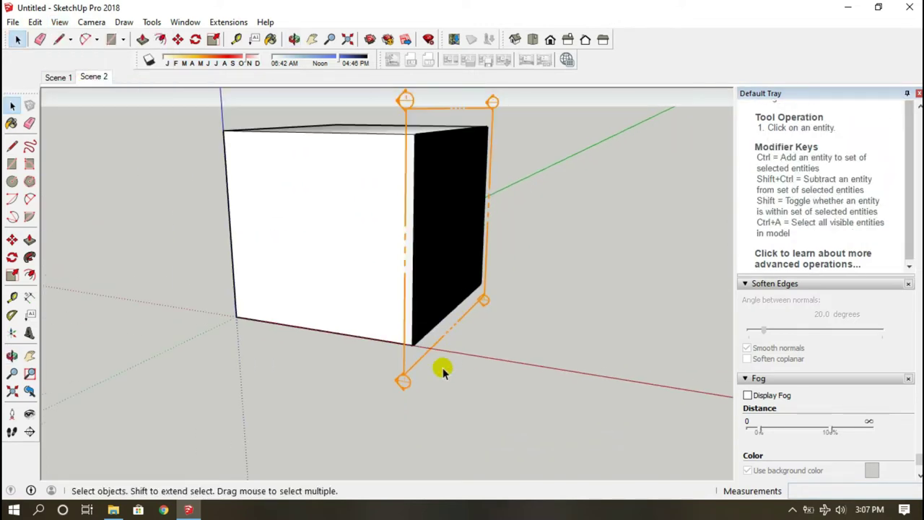
{"action": "left_click", "coordinate": [419, 357]}
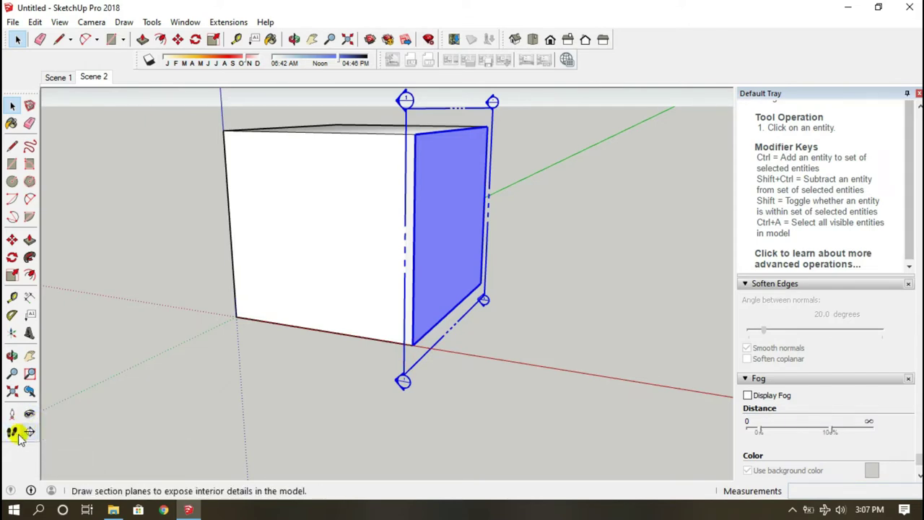
- Turn off Section Cuts and move the section plane to a new position through the box
{"action": "left_click", "coordinate": [62, 22]}
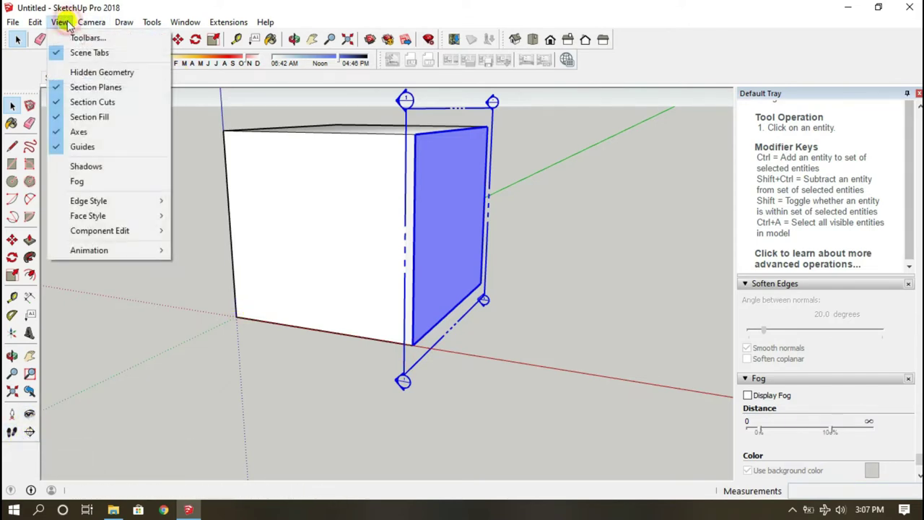
{"action": "left_click", "coordinate": [92, 102]}
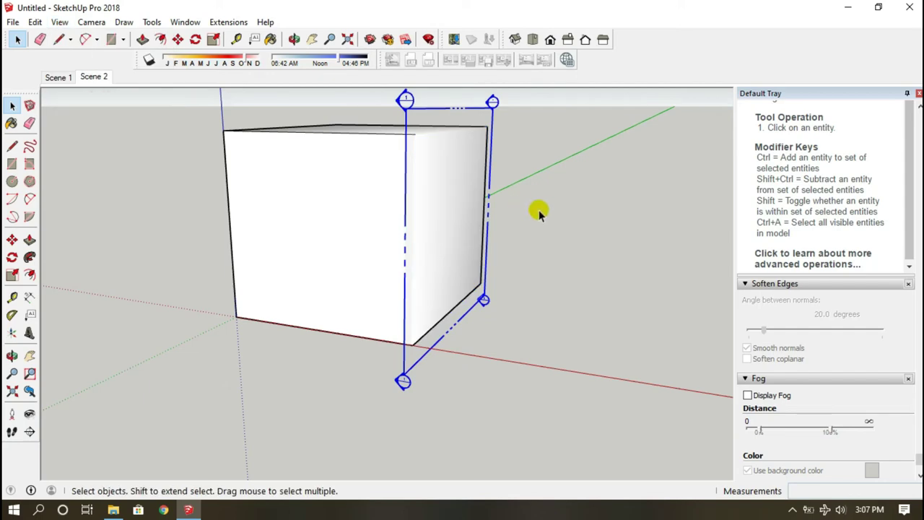
{"action": "middle_click_drag", "start_coordinate": [532, 211], "coordinate": [363, 241]}
{"action": "key", "text": "m"}
{"action": "middle_click_drag", "start_coordinate": [521, 396], "coordinate": [491, 339]}
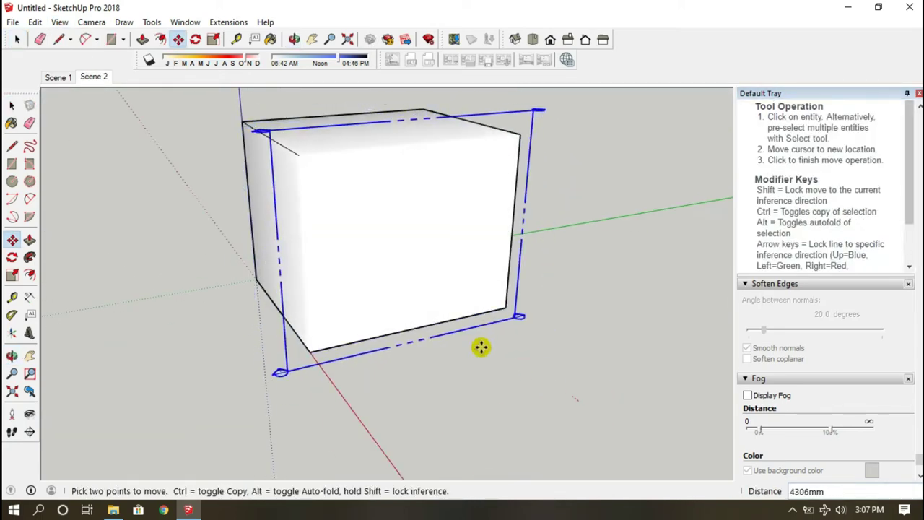
{"action": "left_click", "coordinate": [509, 363]}
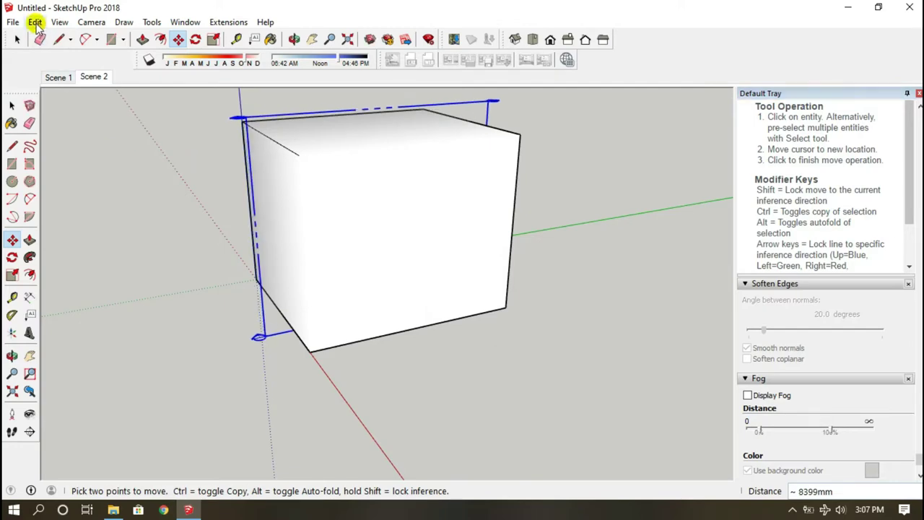
- Turn Section Cuts back on, orbit to inspect the sliced box, and deselect the plane
{"action": "left_click", "coordinate": [59, 22]}
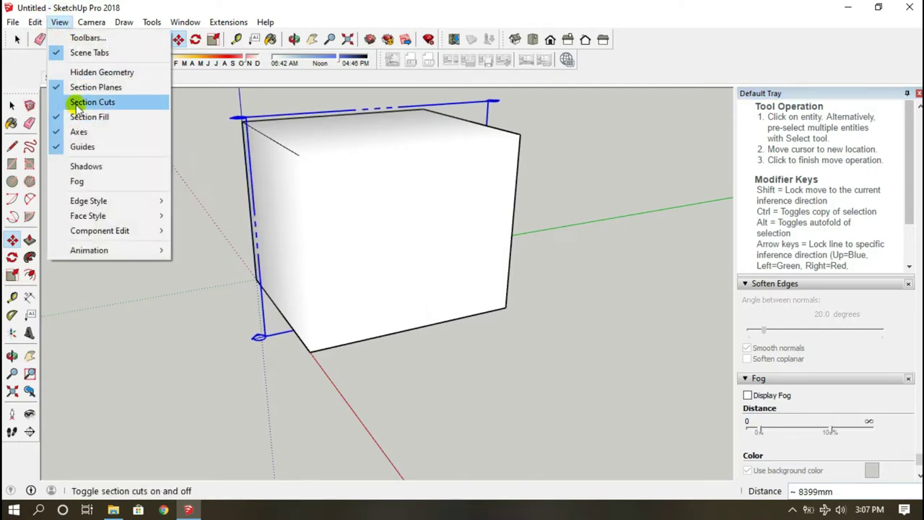
{"action": "left_click", "coordinate": [76, 106]}
{"action": "middle_click_drag", "start_coordinate": [439, 227], "coordinate": [316, 150]}
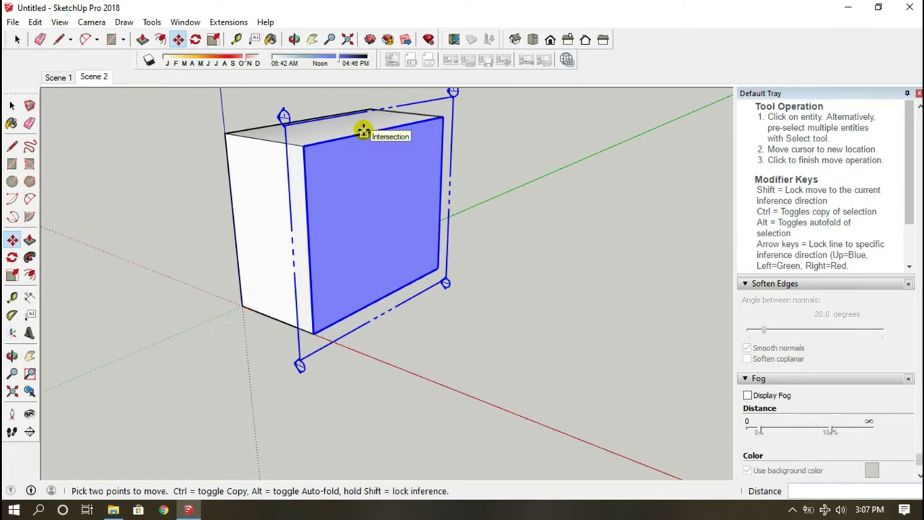
{"action": "middle_click_drag", "start_coordinate": [344, 155], "coordinate": [405, 176]}
{"action": "scroll", "coordinate": [394, 170], "scroll_direction": "up", "scroll_amount": 2}
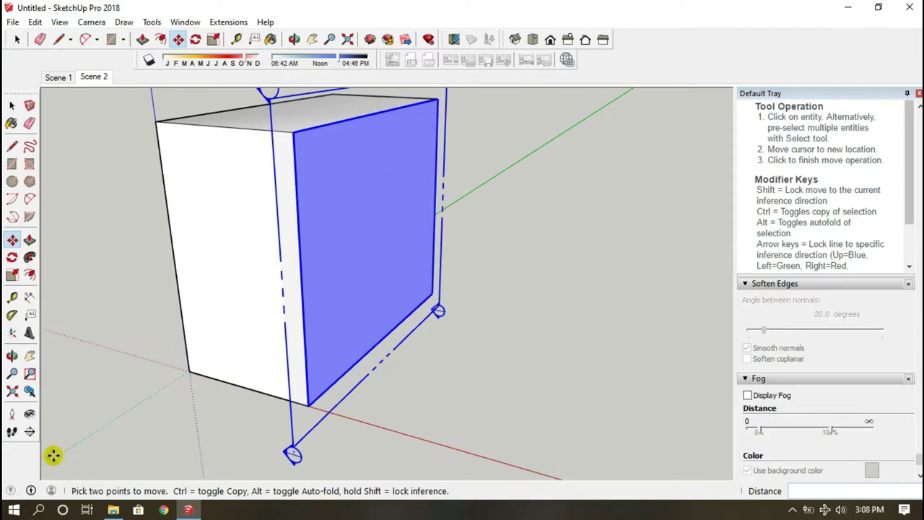
{"action": "scroll", "coordinate": [275, 334], "scroll_direction": "down", "scroll_amount": 3}
{"action": "middle_click_drag", "start_coordinate": [274, 334], "coordinate": [264, 210]}
{"action": "key", "text": "space"}
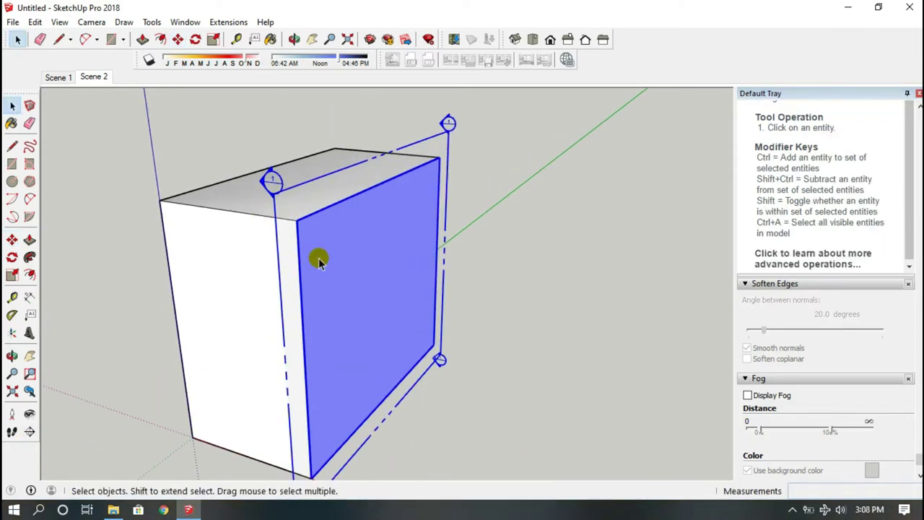
{"action": "middle_click_drag", "start_coordinate": [320, 258], "coordinate": [431, 205]}
{"action": "left_click", "coordinate": [485, 185]}
- Orbit around the black cut face, then uncheck View > Section Fill to reveal the interior
{"action": "left_click", "coordinate": [59, 21]}
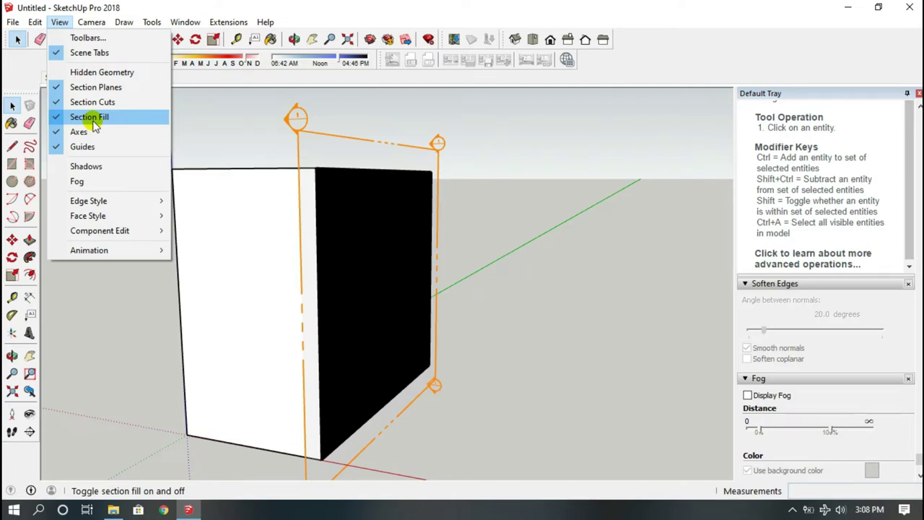
{"action": "mouse_move", "coordinate": [452, 191]}
{"action": "middle_mouse_down"}
{"action": "mouse_move", "coordinate": [423, 226]}
{"action": "mouse_move", "coordinate": [382, 230]}
{"action": "mouse_move", "coordinate": [238, 190]}
{"action": "mouse_move", "coordinate": [346, 193]}
{"action": "mouse_move", "coordinate": [380, 226]}
{"action": "middle_mouse_up"}
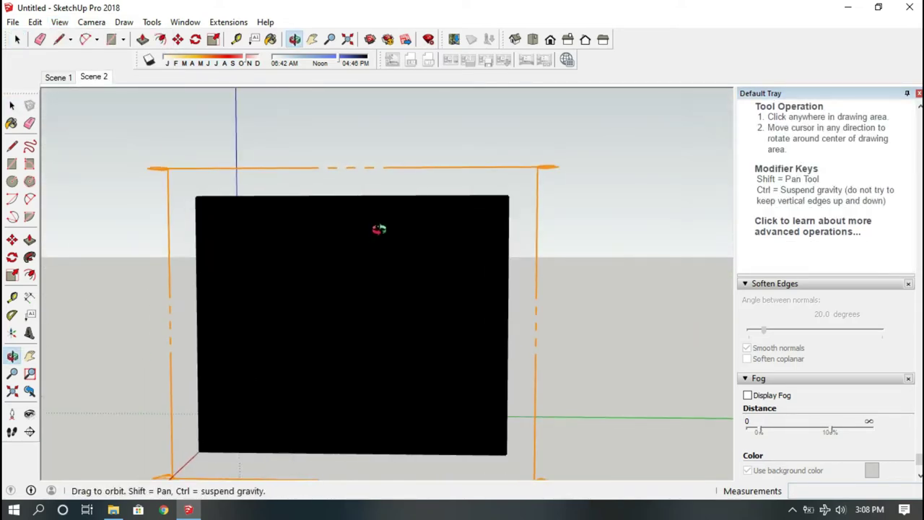
{"action": "middle_click_drag", "start_coordinate": [380, 298], "coordinate": [443, 275]}
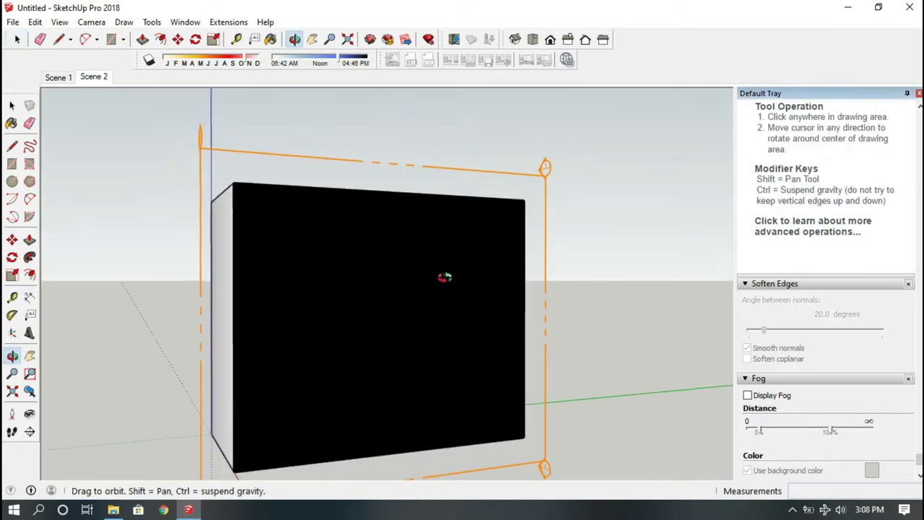
{"action": "left_click", "coordinate": [60, 22]}
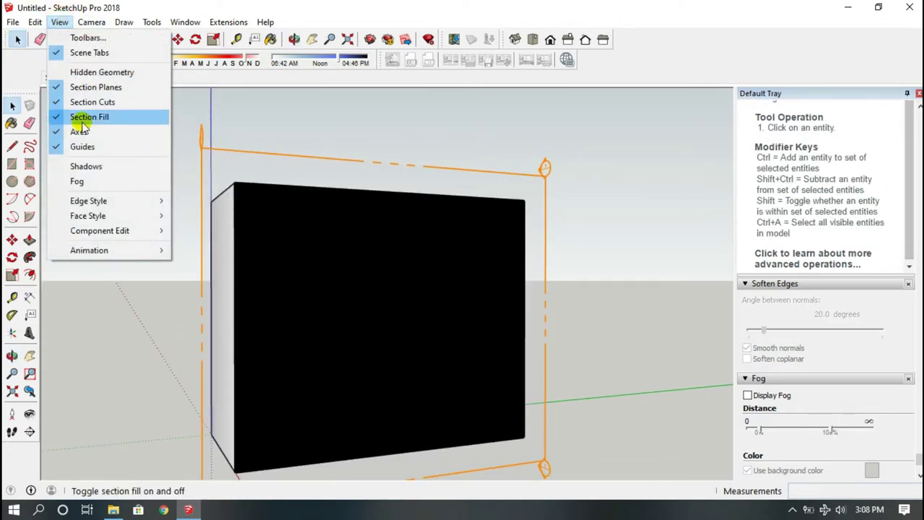
{"action": "left_click", "coordinate": [61, 116]}
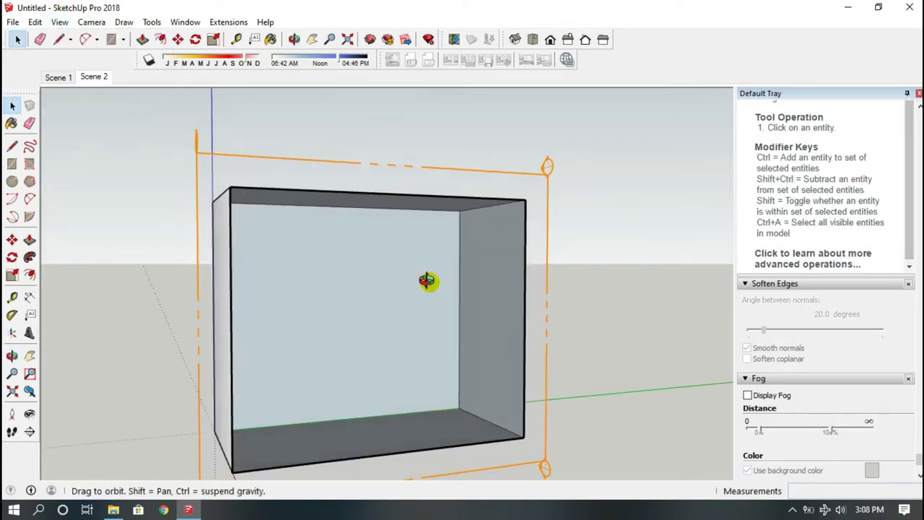
- Orbit around the hollow box to look at its open interior walls
{"action": "mouse_move", "coordinate": [426, 281]}
{"action": "middle_mouse_down"}
{"action": "mouse_move", "coordinate": [414, 223]}
{"action": "mouse_move", "coordinate": [432, 300]}
{"action": "middle_mouse_up"}
{"action": "mouse_move", "coordinate": [432, 301]}
{"action": "left_mouse_down"}
{"action": "mouse_move", "coordinate": [371, 293]}
{"action": "mouse_move", "coordinate": [462, 178]}
{"action": "mouse_move", "coordinate": [317, 239]}
{"action": "mouse_move", "coordinate": [470, 284]}
{"action": "left_mouse_up"}
{"action": "key", "text": "space"}
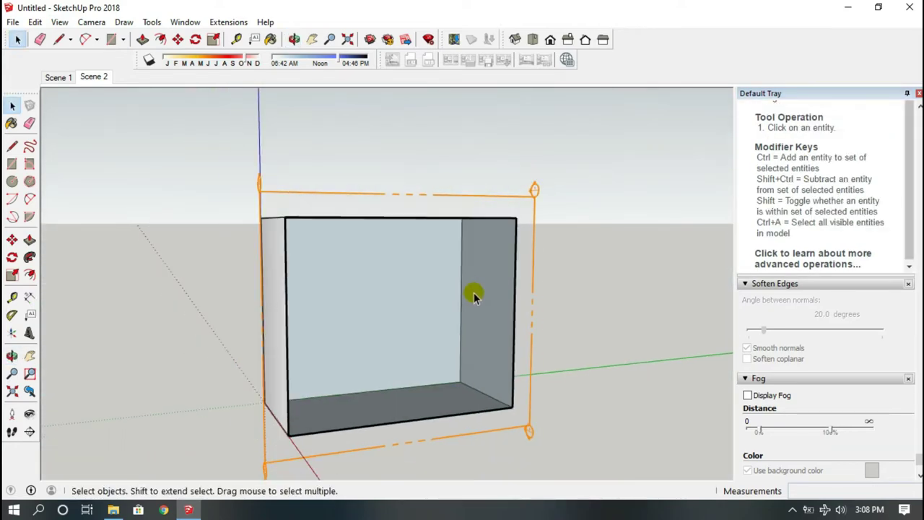
{"action": "mouse_move", "coordinate": [476, 295]}
{"action": "middle_mouse_down"}
{"action": "mouse_move", "coordinate": [476, 315]}
{"action": "mouse_move", "coordinate": [462, 301]}
{"action": "middle_mouse_up"}
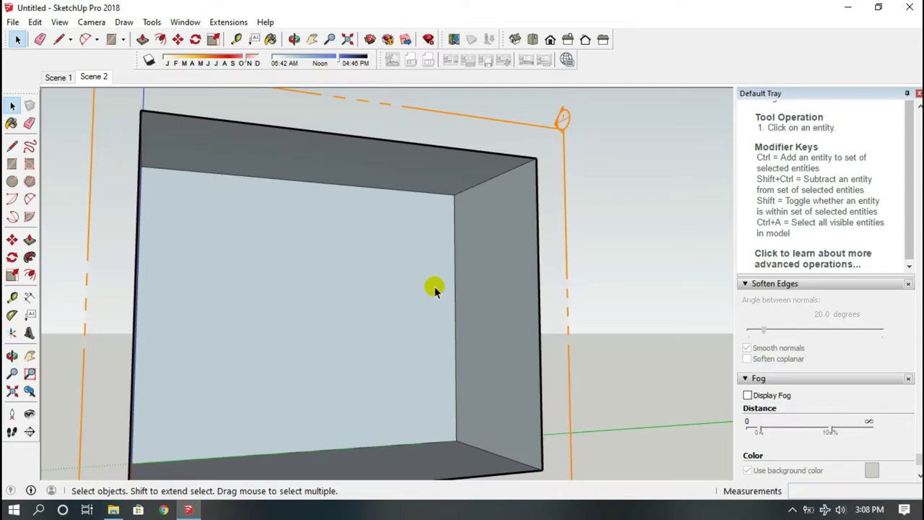
{"action": "mouse_move", "coordinate": [433, 288]}
{"action": "middle_mouse_down"}
{"action": "mouse_move", "coordinate": [354, 320]}
{"action": "mouse_move", "coordinate": [569, 241]}
{"action": "middle_mouse_up"}
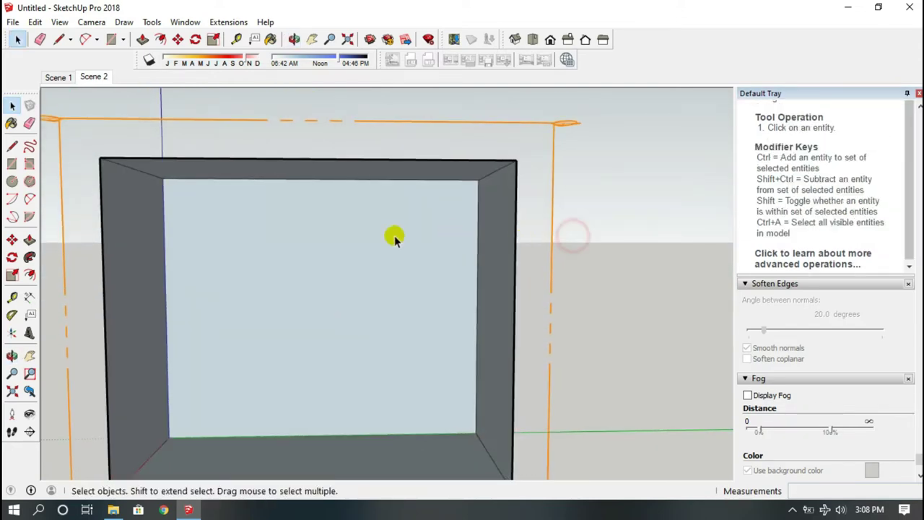
{"action": "middle_click_drag", "start_coordinate": [392, 237], "coordinate": [442, 220]}
{"action": "key", "text": "space"}
{"action": "left_click", "coordinate": [60, 23]}
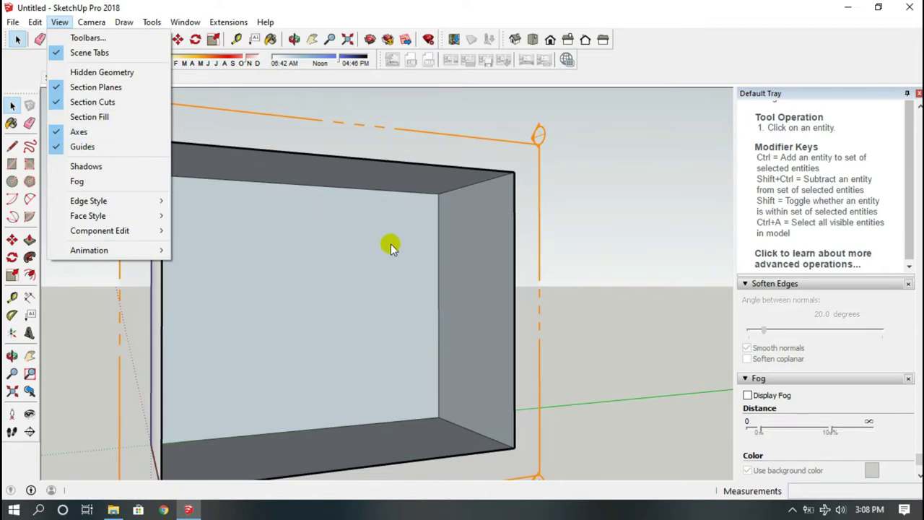
{"action": "left_click", "coordinate": [614, 254]}
- Window-select the entire sectioned box and delete it
{"action": "middle_click_drag", "start_coordinate": [599, 248], "coordinate": [618, 290]}
{"action": "scroll", "coordinate": [330, 291], "scroll_direction": "up", "scroll_amount": 3}
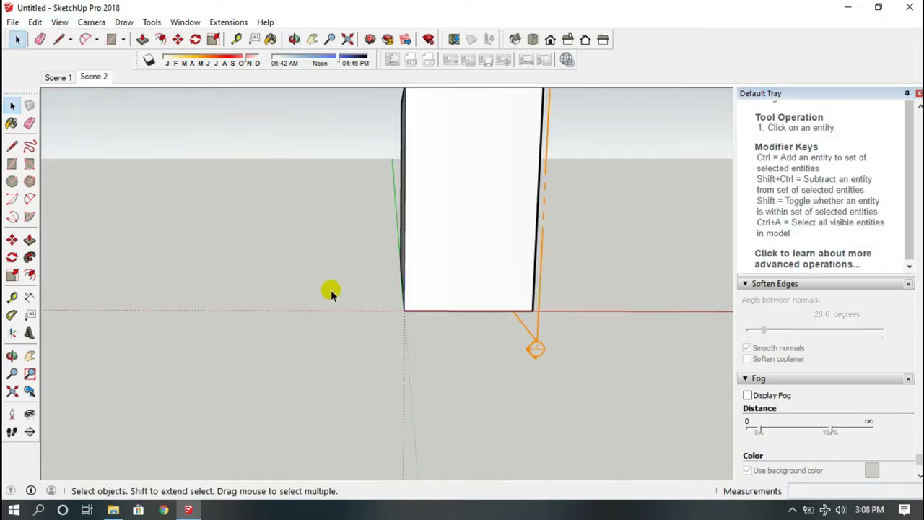
{"action": "mouse_move", "coordinate": [330, 291]}
{"action": "middle_mouse_down"}
{"action": "mouse_move", "coordinate": [652, 307]}
{"action": "mouse_move", "coordinate": [347, 295]}
{"action": "middle_mouse_up"}
{"action": "scroll", "coordinate": [366, 289], "scroll_direction": "down", "scroll_amount": 2}
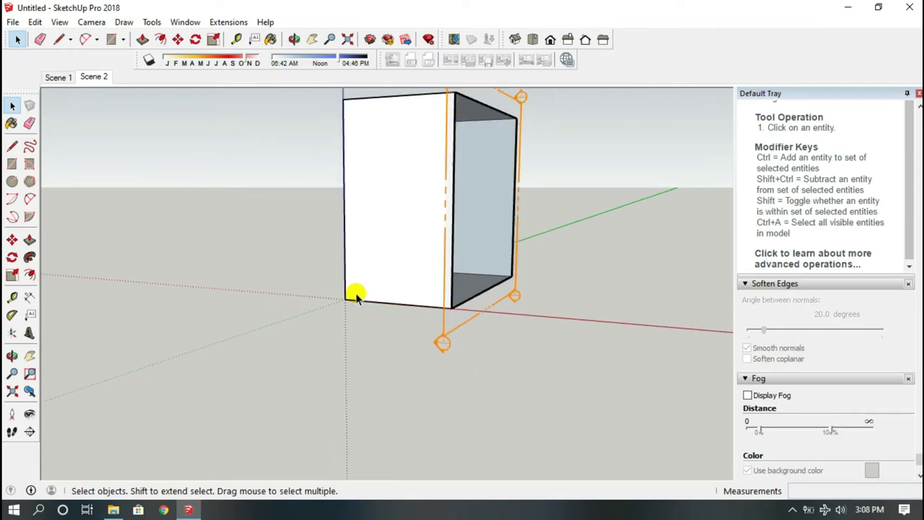
{"action": "scroll", "coordinate": [368, 218], "scroll_direction": "down", "scroll_amount": 2}
{"action": "left_click_drag", "start_coordinate": [286, 124], "coordinate": [603, 413]}
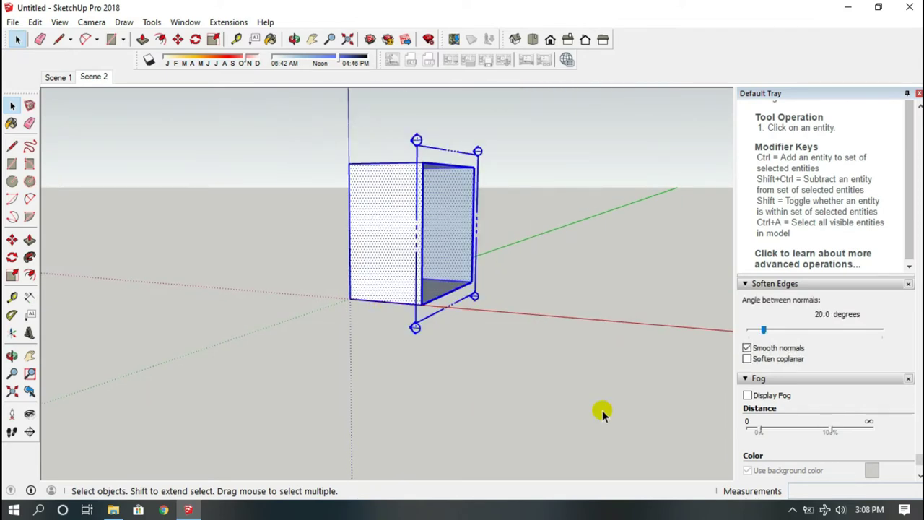
{"action": "key", "text": "Delete"}
- Orbit toward the axis origin so the red axis runs horizontally
{"action": "middle_click_drag", "start_coordinate": [443, 330], "coordinate": [479, 384]}
{"action": "scroll", "coordinate": [355, 303], "scroll_direction": "up", "scroll_amount": 3}
{"action": "scroll", "coordinate": [355, 303], "scroll_direction": "up", "scroll_amount": 1}
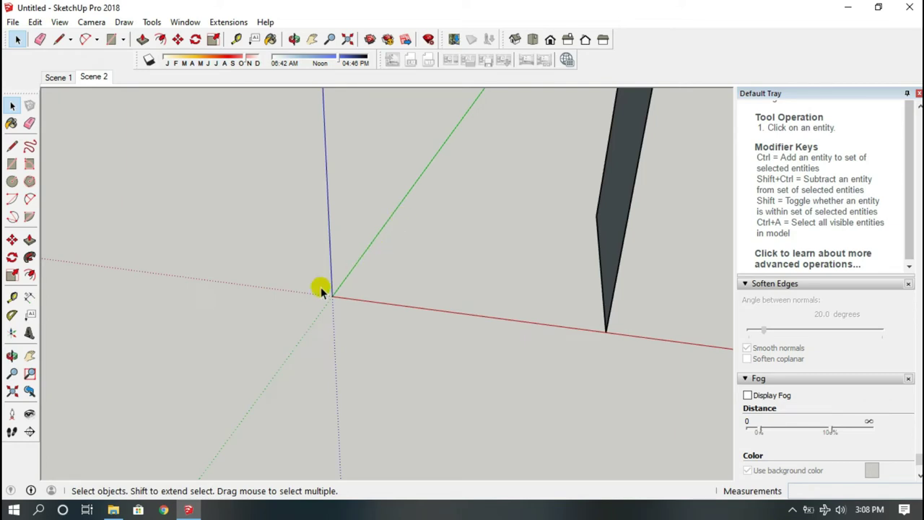
{"action": "middle_click_drag", "start_coordinate": [321, 289], "coordinate": [377, 262]}
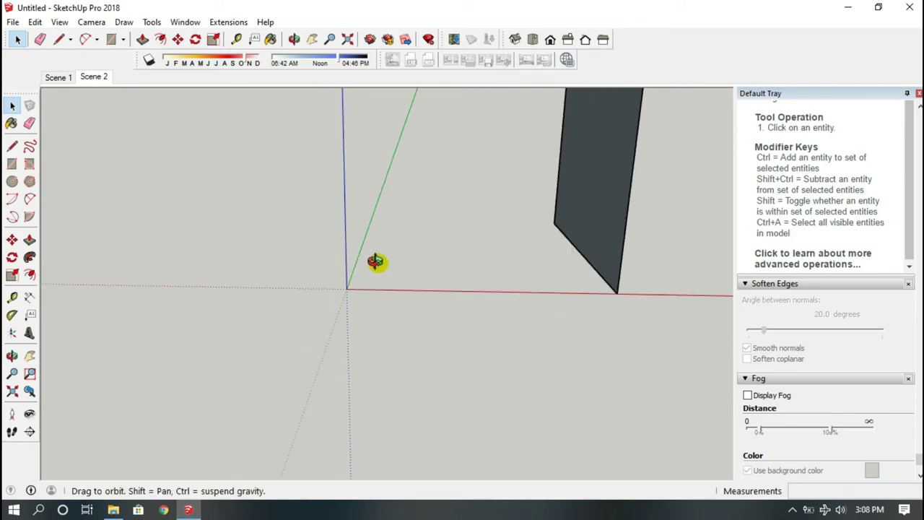
{"action": "left_click", "coordinate": [58, 23]}
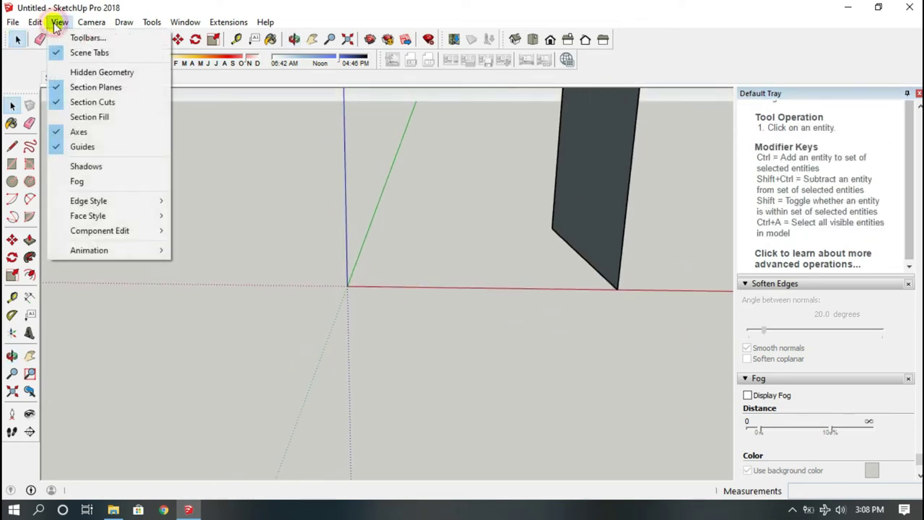
{"action": "left_click", "coordinate": [63, 131]}
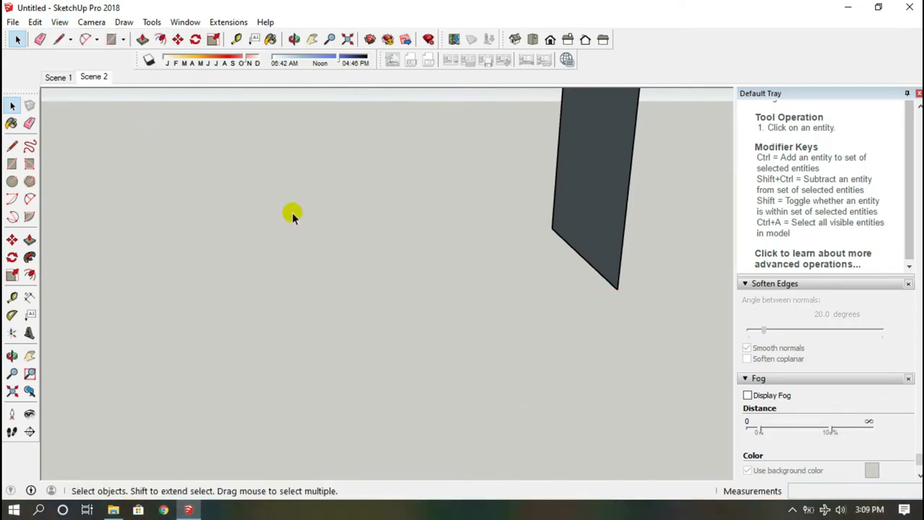
{"action": "left_click", "coordinate": [59, 22]}
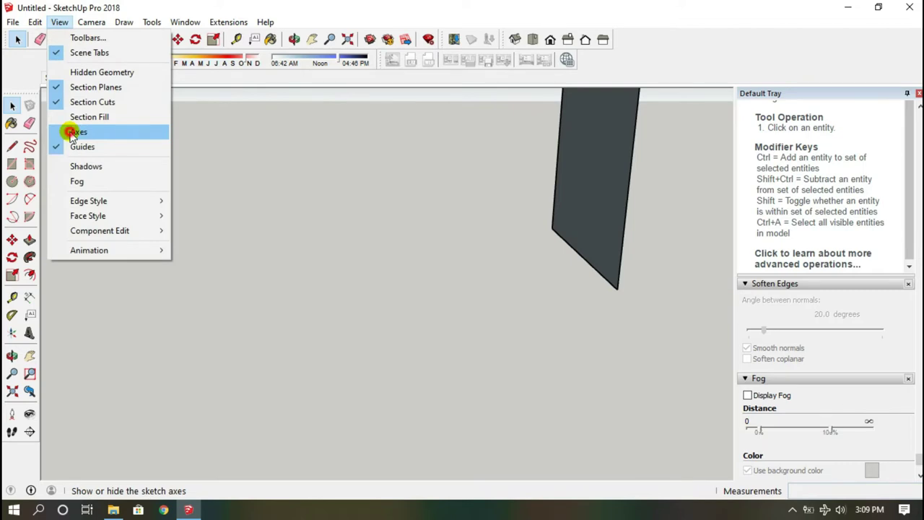
{"action": "left_click", "coordinate": [73, 133]}
{"action": "middle_click_drag", "start_coordinate": [438, 274], "coordinate": [264, 180]}
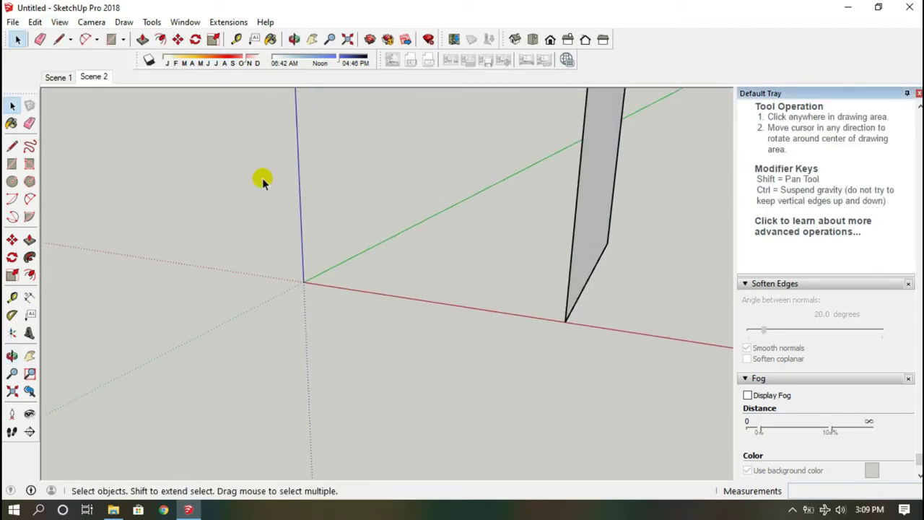
{"action": "left_click", "coordinate": [93, 22]}
{"action": "mouse_move", "coordinate": [59, 22]}
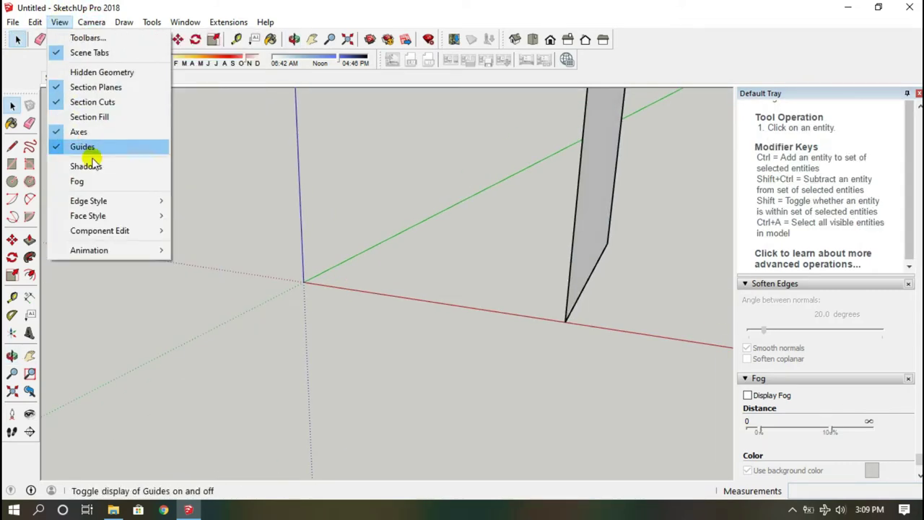
{"action": "left_click", "coordinate": [98, 148]}
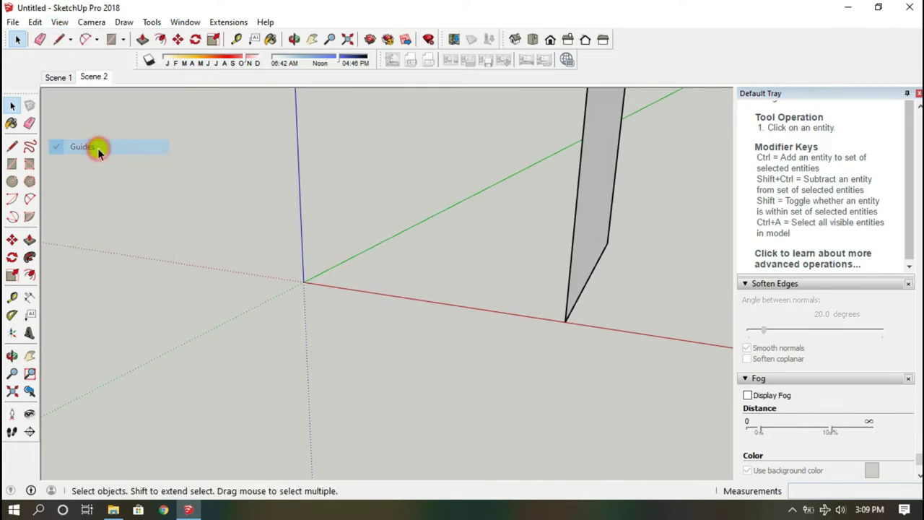
{"action": "left_click", "coordinate": [61, 23]}
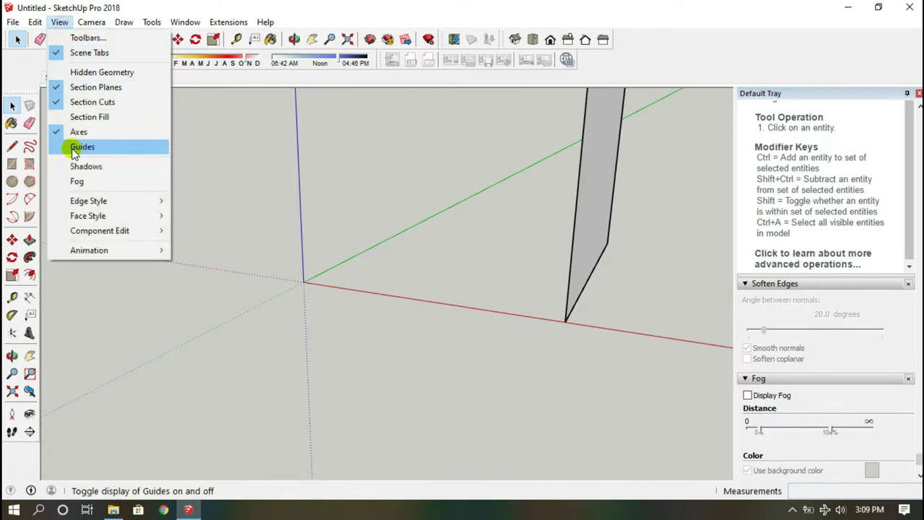
{"action": "left_click", "coordinate": [72, 148]}
{"action": "left_click", "coordinate": [61, 23]}
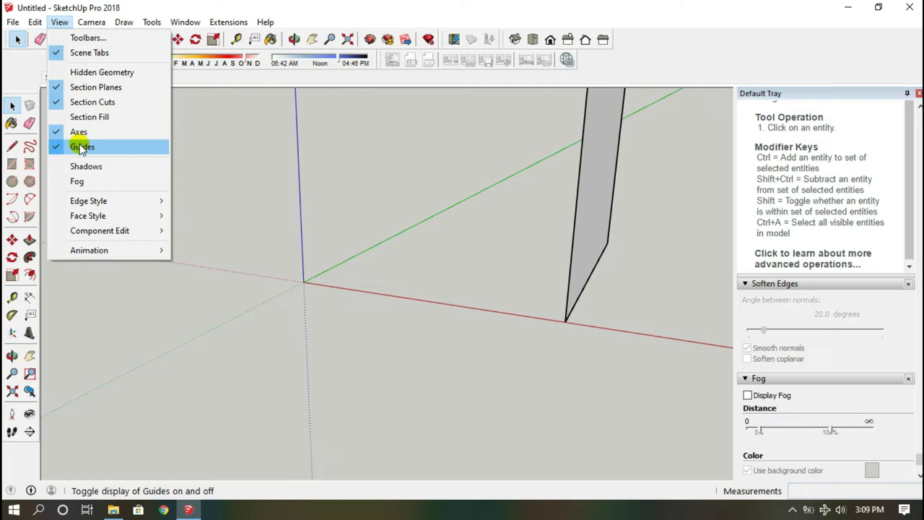
{"action": "left_click", "coordinate": [424, 322]}
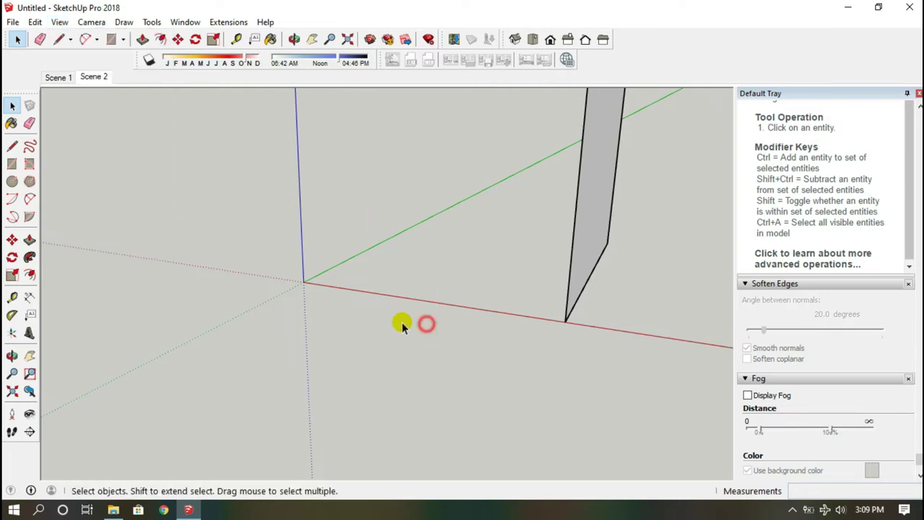
{"action": "mouse_move", "coordinate": [402, 322]}
{"action": "middle_mouse_down"}
{"action": "mouse_move", "coordinate": [528, 382]}
{"action": "mouse_move", "coordinate": [484, 322]}
{"action": "middle_mouse_up"}
- Delete the leftover panel face and its remaining edges
{"action": "left_click_drag", "start_coordinate": [598, 293], "coordinate": [664, 394]}
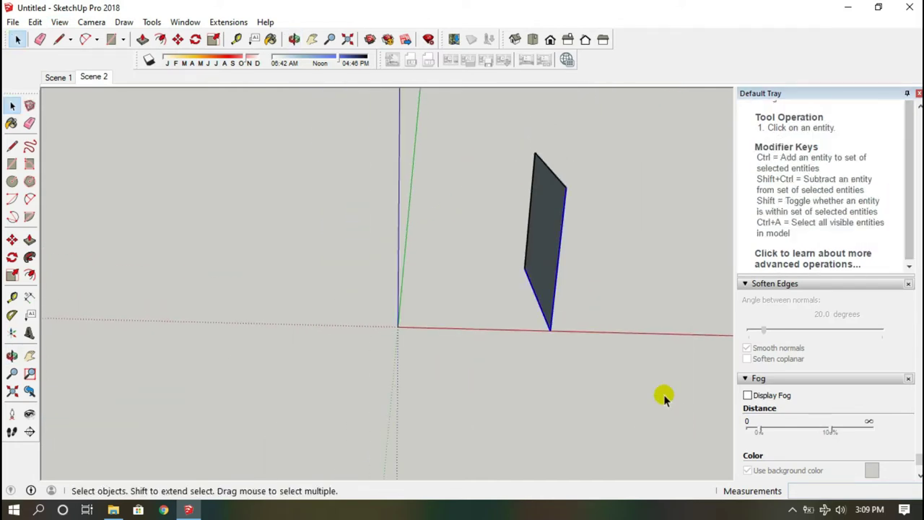
{"action": "key", "text": "Delete"}
{"action": "left_click_drag", "start_coordinate": [469, 125], "coordinate": [614, 363]}
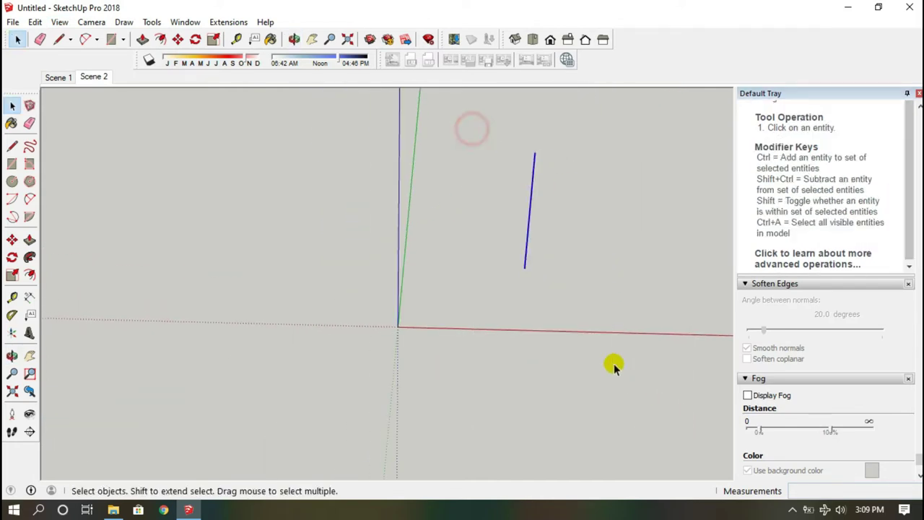
{"action": "key", "text": "Delete"}
{"action": "middle_click_drag", "start_coordinate": [614, 363], "coordinate": [395, 348]}
- Draw a rectangle from the axis origin and push/pull it up into a box
{"action": "key", "text": "r"}
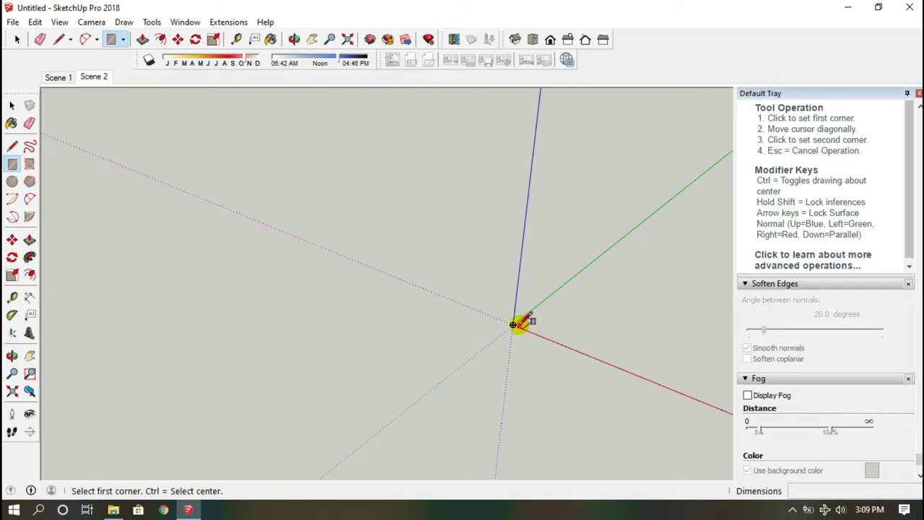
{"action": "left_click", "coordinate": [514, 326]}
{"action": "left_click", "coordinate": [675, 312]}
{"action": "mouse_move", "coordinate": [203, 271]}
{"action": "middle_mouse_down"}
{"action": "mouse_move", "coordinate": [541, 289]}
{"action": "mouse_move", "coordinate": [402, 289]}
{"action": "middle_mouse_up"}
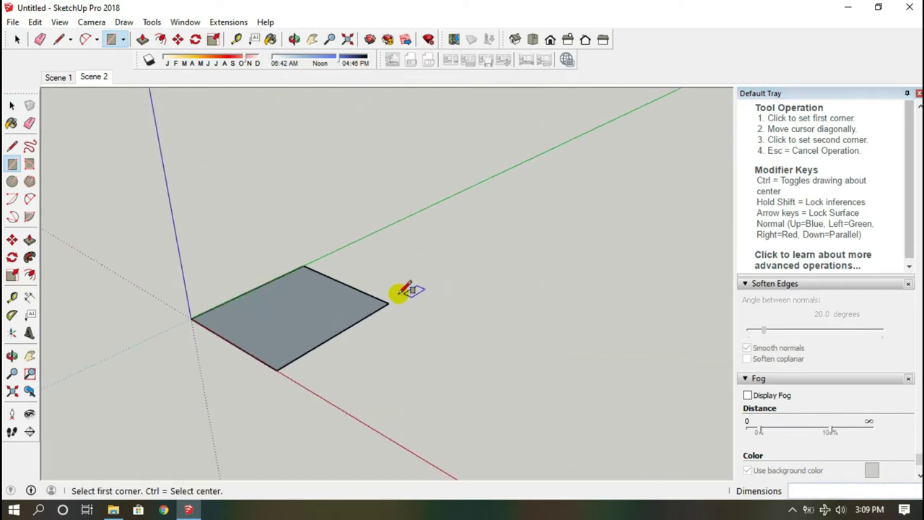
{"action": "key", "text": "p"}
{"action": "left_click", "coordinate": [322, 299]}
{"action": "left_click", "coordinate": [320, 213]}
{"action": "mouse_move", "coordinate": [320, 212]}
{"action": "middle_mouse_down"}
{"action": "mouse_move", "coordinate": [334, 262]}
{"action": "mouse_move", "coordinate": [296, 273]}
{"action": "middle_mouse_up"}
{"action": "key", "text": "space"}
- Select the whole box and make it a group from the right-click menu
{"action": "scroll", "coordinate": [293, 275], "scroll_direction": "up", "scroll_amount": 3}
{"action": "triple_click", "coordinate": [293, 273]}
{"action": "right_click", "coordinate": [293, 273]}
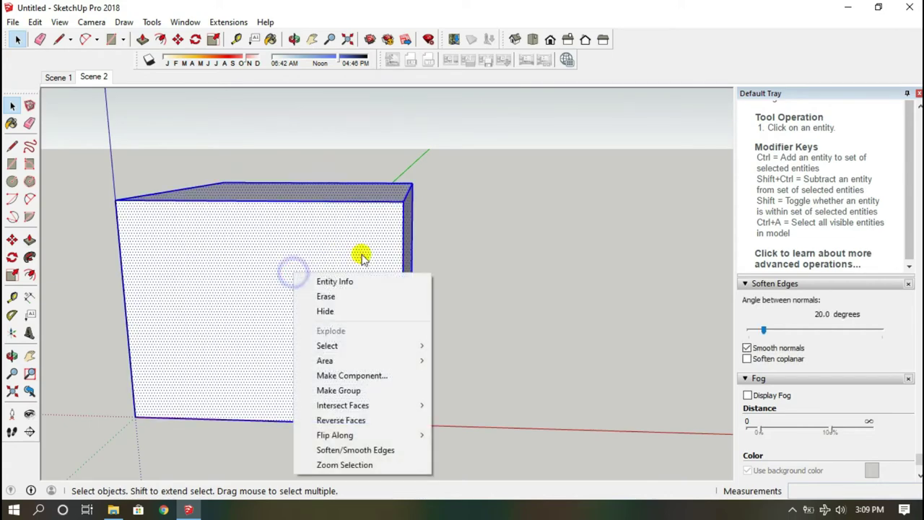
{"action": "left_click", "coordinate": [358, 390]}
{"action": "scroll", "coordinate": [439, 255], "scroll_direction": "down", "scroll_amount": 3}
{"action": "scroll", "coordinate": [299, 277], "scroll_direction": "up", "scroll_amount": 3}
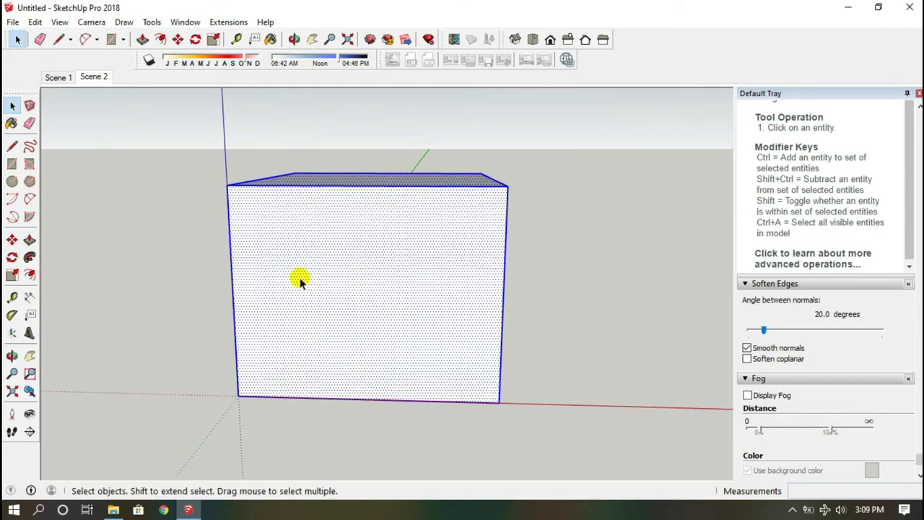
{"action": "right_click", "coordinate": [354, 282]}
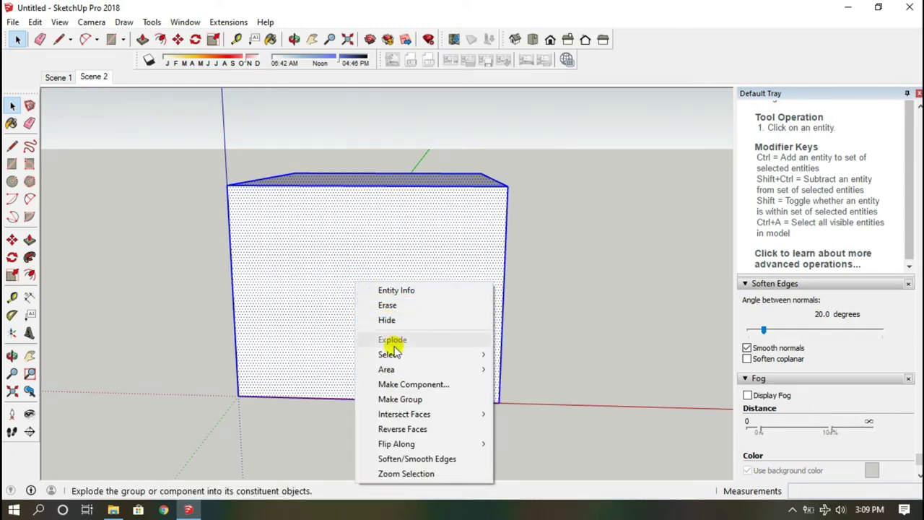
{"action": "left_click", "coordinate": [405, 397]}
- Deselect the group and orbit around the cube to view it
{"action": "left_click", "coordinate": [571, 264]}
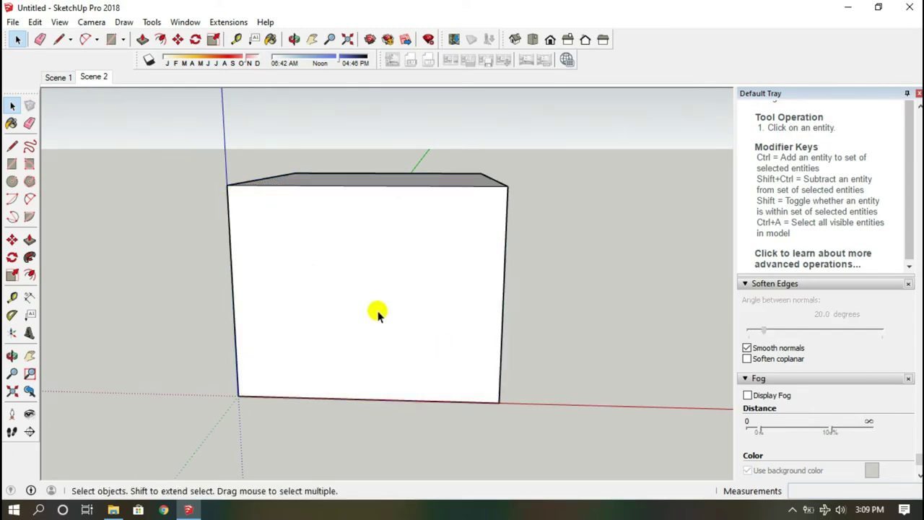
{"action": "mouse_move", "coordinate": [377, 311]}
{"action": "middle_mouse_down"}
{"action": "mouse_move", "coordinate": [547, 230]}
{"action": "mouse_move", "coordinate": [399, 224]}
{"action": "middle_mouse_up"}
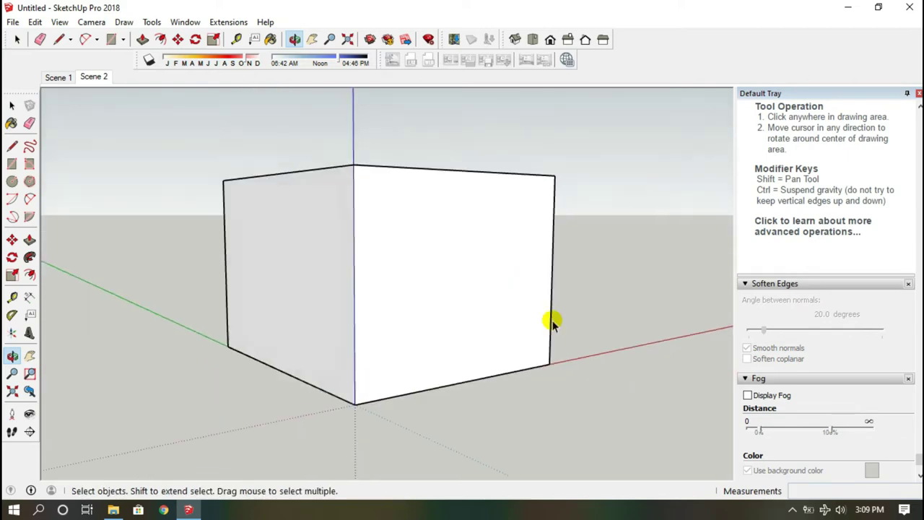
{"action": "mouse_move", "coordinate": [318, 278]}
{"action": "left_mouse_down"}
{"action": "mouse_move", "coordinate": [466, 254]}
{"action": "mouse_move", "coordinate": [438, 272]}
{"action": "left_mouse_up"}
{"action": "key", "text": "space"}
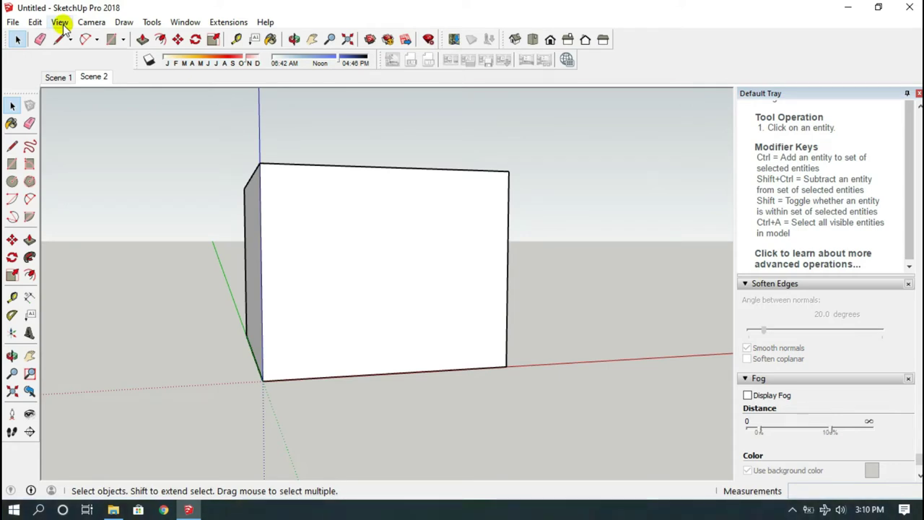
- Enable View > Shadows and orbit to see the box's shadow on the ground
{"action": "left_click", "coordinate": [63, 25]}
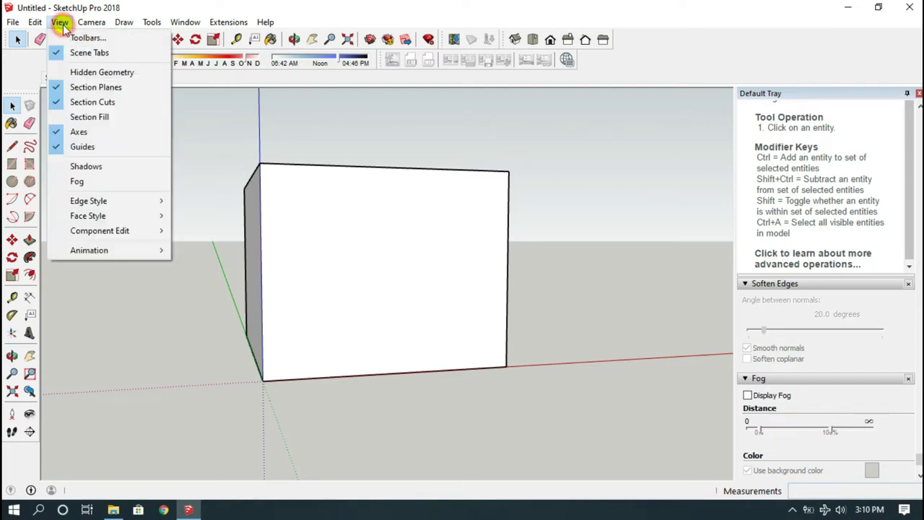
{"action": "left_click", "coordinate": [96, 174]}
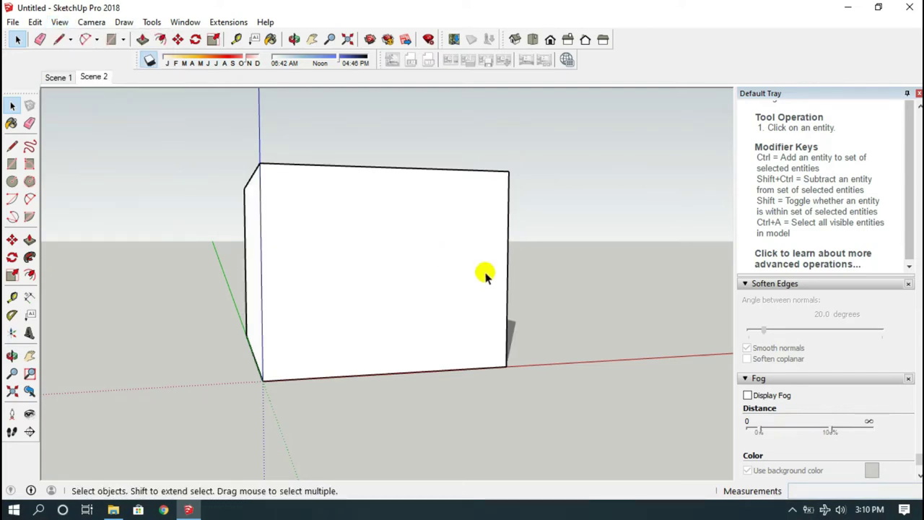
{"action": "middle_click_drag", "start_coordinate": [485, 272], "coordinate": [325, 272]}
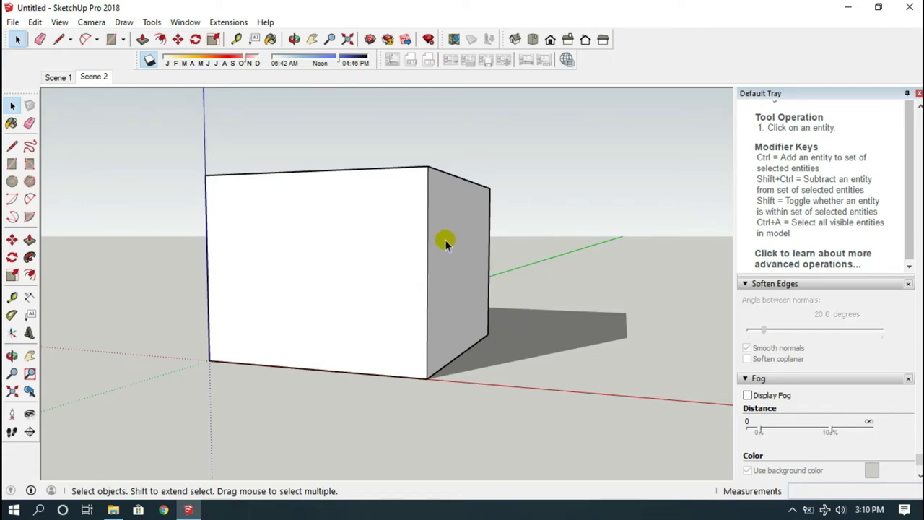
{"action": "mouse_move", "coordinate": [556, 333]}
{"action": "middle_mouse_down"}
{"action": "mouse_move", "coordinate": [515, 409]}
{"action": "mouse_move", "coordinate": [540, 295]}
{"action": "mouse_move", "coordinate": [315, 286]}
{"action": "mouse_move", "coordinate": [658, 359]}
{"action": "mouse_move", "coordinate": [499, 299]}
{"action": "middle_mouse_up"}
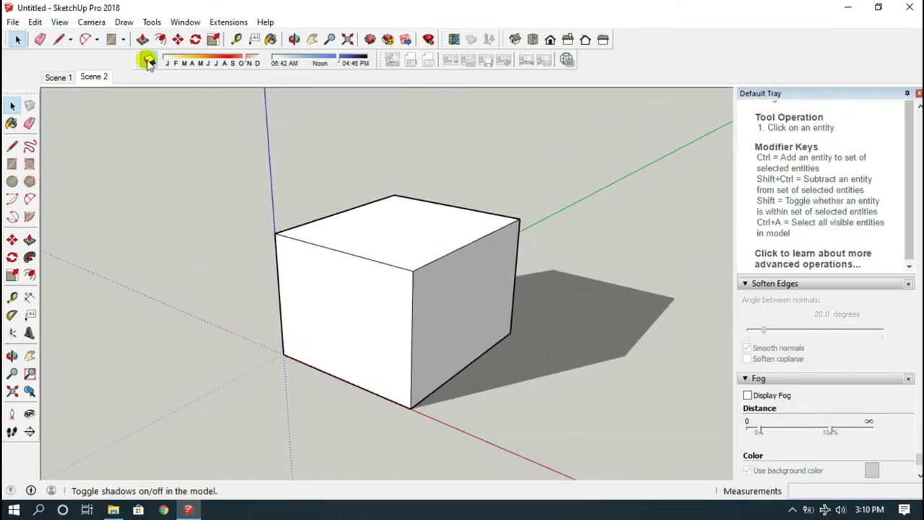
{"action": "left_click", "coordinate": [59, 22]}
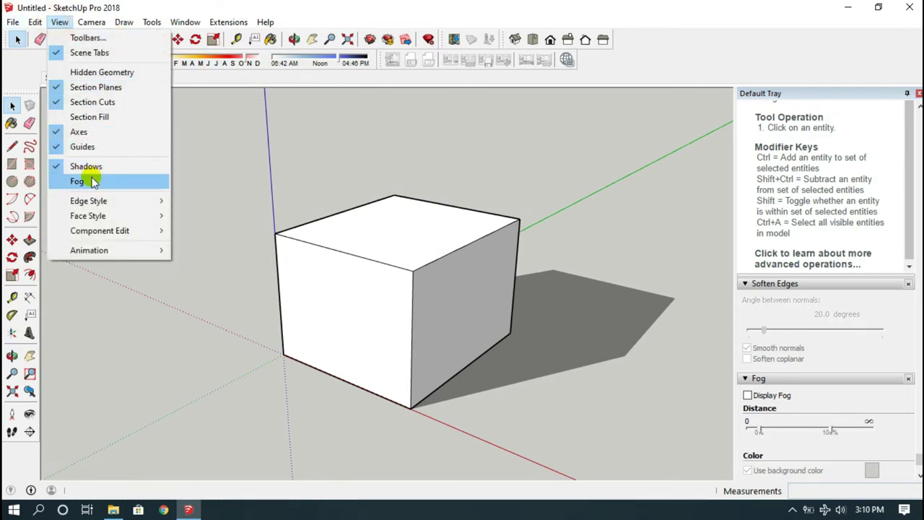
{"action": "mouse_move", "coordinate": [279, 233]}
{"action": "middle_mouse_down"}
{"action": "mouse_move", "coordinate": [410, 258]}
{"action": "mouse_move", "coordinate": [357, 214]}
{"action": "mouse_move", "coordinate": [380, 274]}
{"action": "middle_mouse_up"}
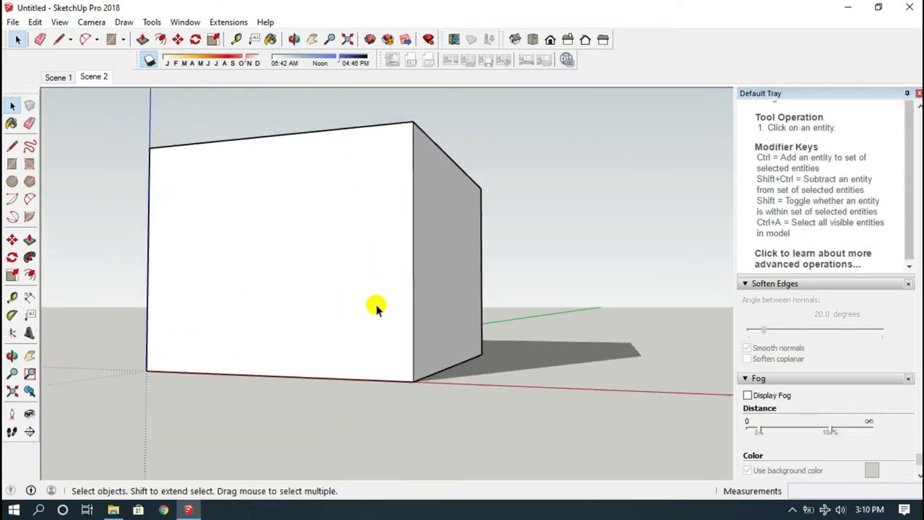
{"action": "middle_click_drag", "start_coordinate": [376, 308], "coordinate": [469, 269]}
{"action": "mouse_move", "coordinate": [469, 269]}
{"action": "left_mouse_down"}
{"action": "mouse_move", "coordinate": [483, 250]}
{"action": "mouse_move", "coordinate": [345, 303]}
{"action": "mouse_move", "coordinate": [276, 306]}
{"action": "left_mouse_up"}
{"action": "key", "text": "space"}
{"action": "mouse_move", "coordinate": [330, 255]}
{"action": "middle_mouse_down"}
{"action": "mouse_move", "coordinate": [334, 361]}
{"action": "mouse_move", "coordinate": [367, 338]}
{"action": "mouse_move", "coordinate": [367, 355]}
{"action": "mouse_move", "coordinate": [231, 351]}
{"action": "mouse_move", "coordinate": [405, 351]}
{"action": "mouse_move", "coordinate": [399, 324]}
{"action": "mouse_move", "coordinate": [377, 308]}
{"action": "middle_mouse_up"}
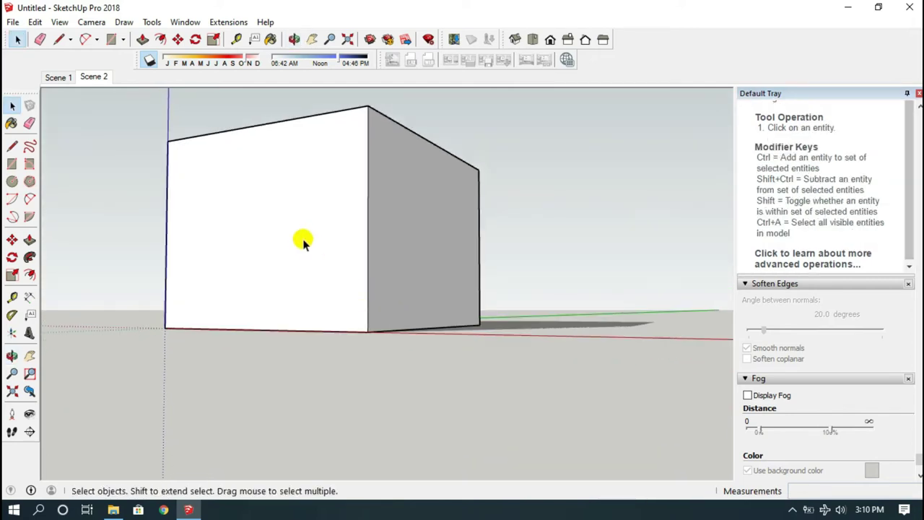
{"action": "middle_click_drag", "start_coordinate": [303, 241], "coordinate": [361, 104]}
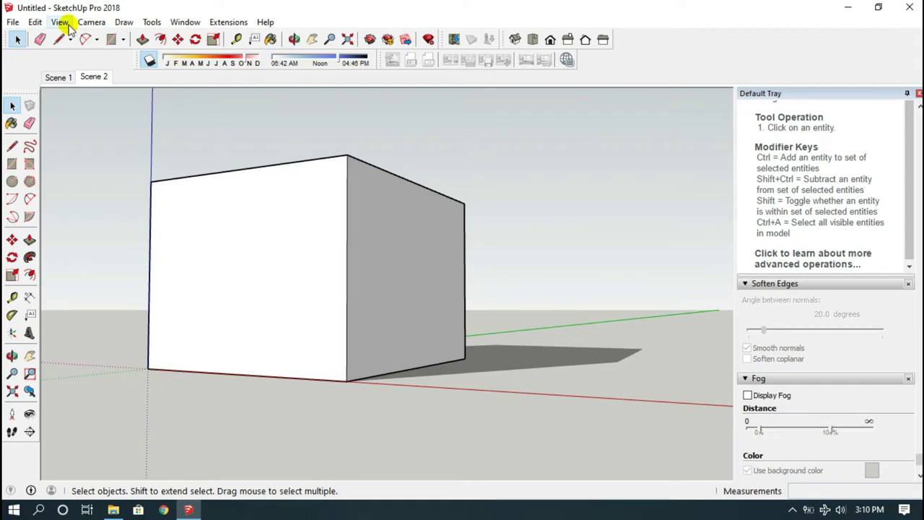
{"action": "middle_click_drag", "start_coordinate": [324, 174], "coordinate": [361, 174]}
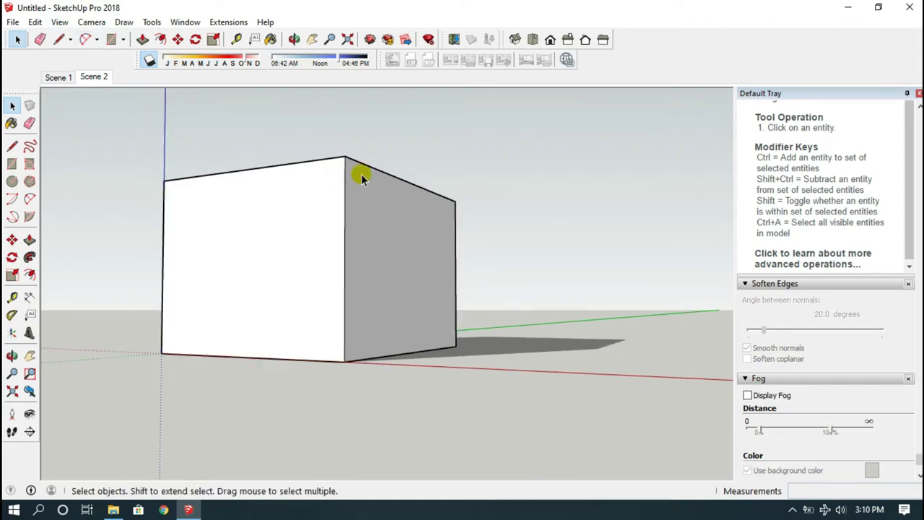
{"action": "left_click", "coordinate": [108, 127]}
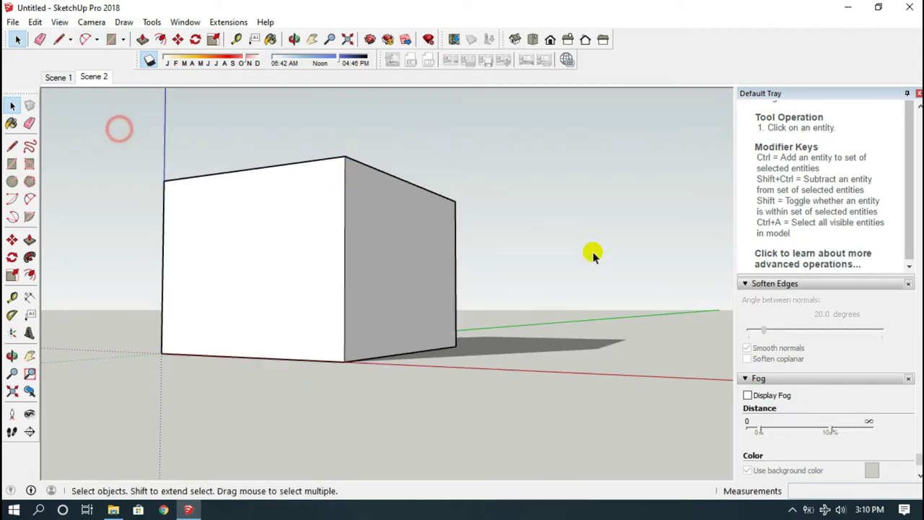
- Turn on fog from the View menu, toggling Display Fog off and on to compare
{"action": "left_click", "coordinate": [61, 23]}
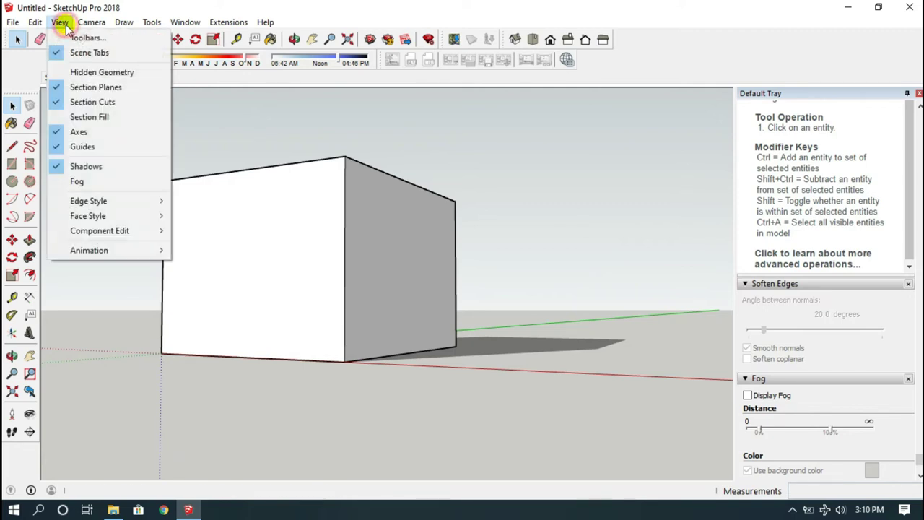
{"action": "left_click", "coordinate": [80, 181]}
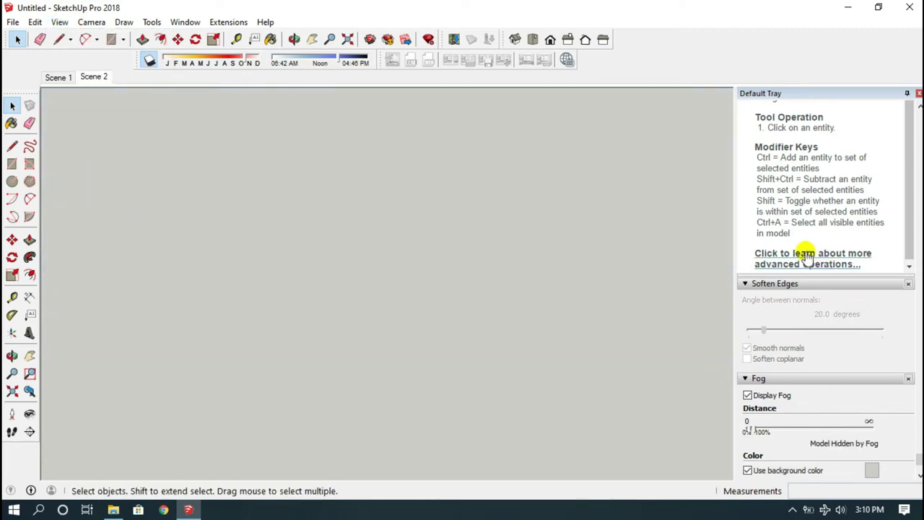
{"action": "left_click", "coordinate": [747, 395]}
{"action": "middle_click_drag", "start_coordinate": [595, 372], "coordinate": [694, 409]}
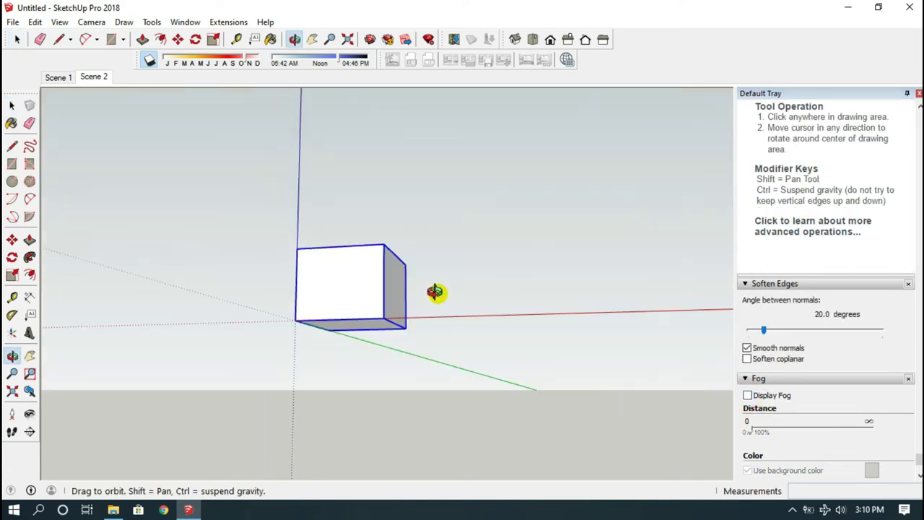
{"action": "left_click", "coordinate": [748, 397]}
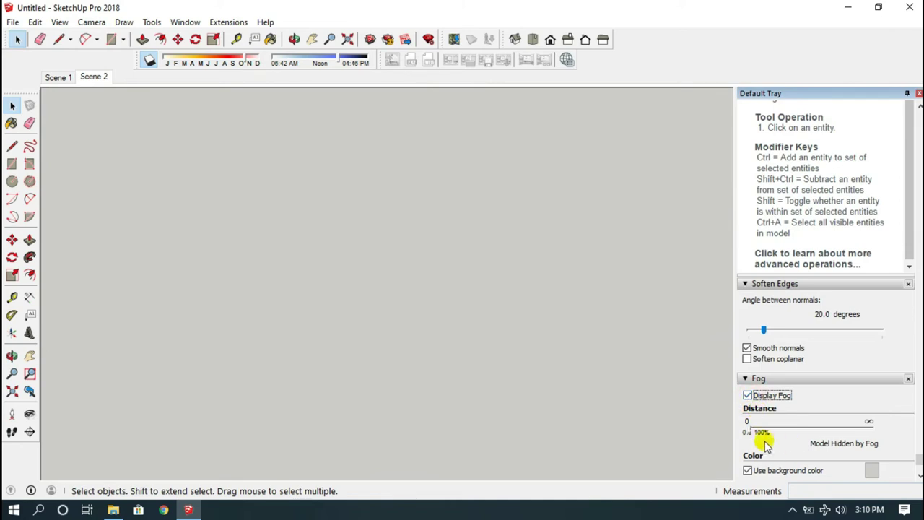
{"action": "scroll", "coordinate": [769, 445], "scroll_direction": "down", "scroll_amount": 1}
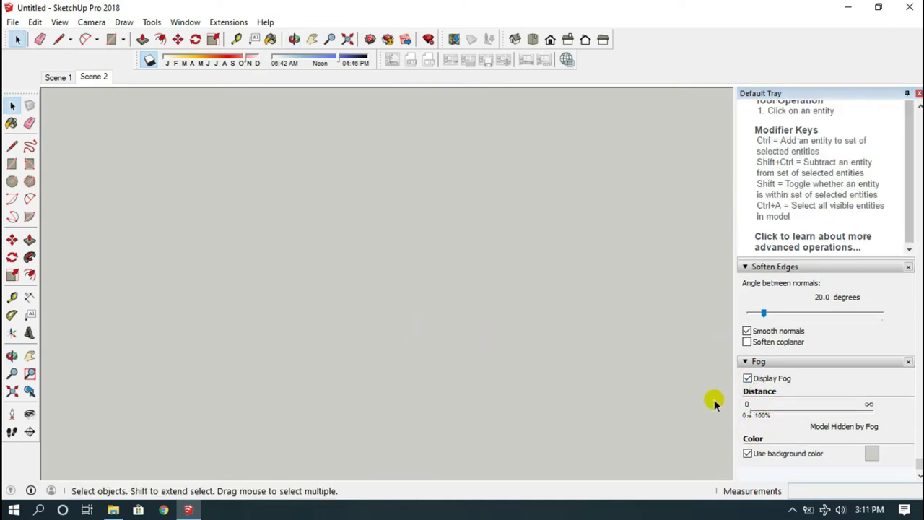
{"action": "left_click", "coordinate": [748, 379]}
{"action": "scroll", "coordinate": [407, 305], "scroll_direction": "up", "scroll_amount": 2}
{"action": "scroll", "coordinate": [409, 309], "scroll_direction": "up", "scroll_amount": 3}
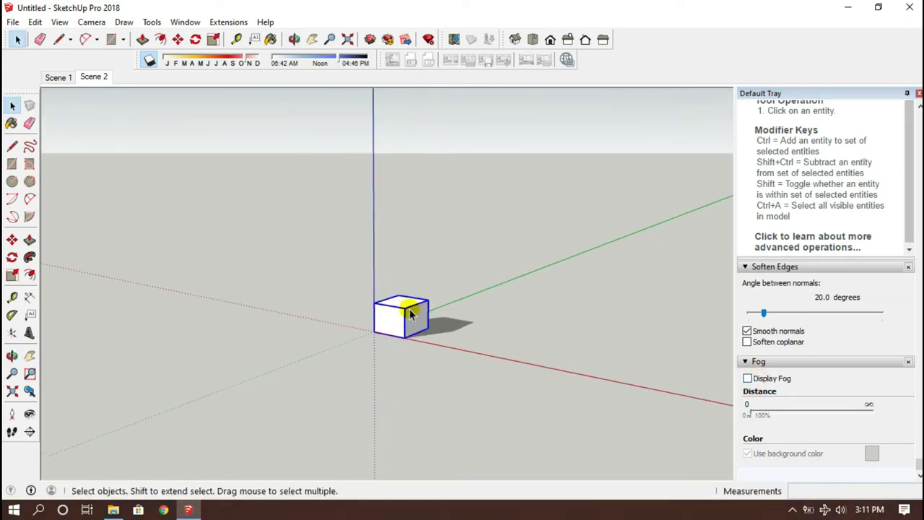
{"action": "scroll", "coordinate": [394, 325], "scroll_direction": "up", "scroll_amount": 3}
{"action": "middle_click_drag", "start_coordinate": [385, 335], "coordinate": [383, 315]}
- Switch shadows off and turn fog on without using the background colour
{"action": "left_click", "coordinate": [149, 59]}
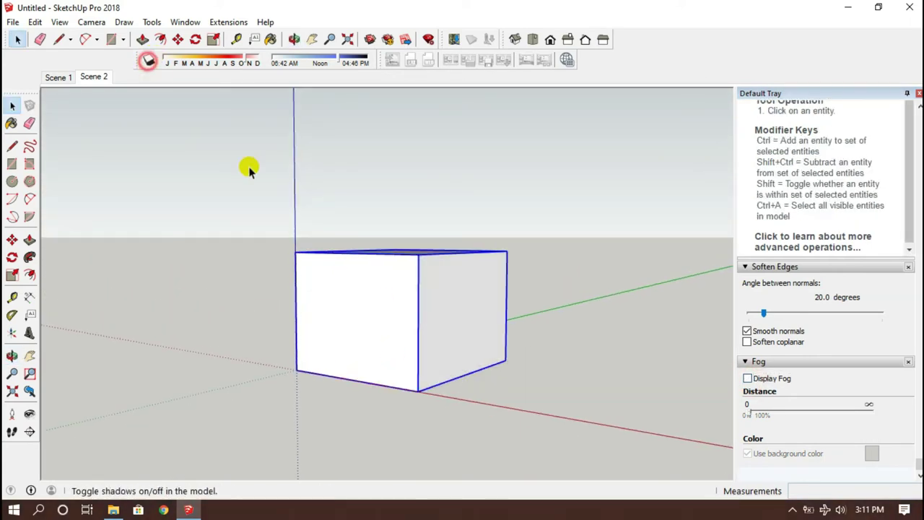
{"action": "left_click", "coordinate": [747, 379]}
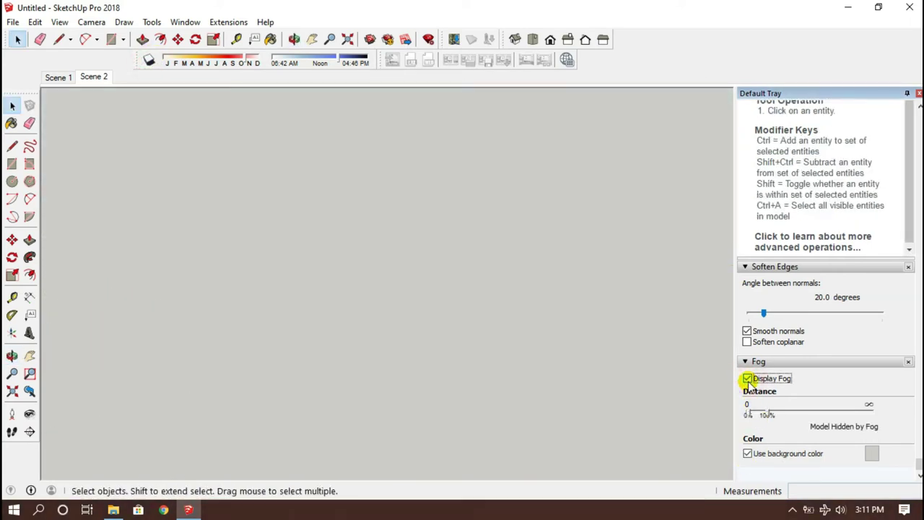
{"action": "left_click", "coordinate": [749, 379]}
{"action": "middle_click_drag", "start_coordinate": [470, 363], "coordinate": [556, 338]}
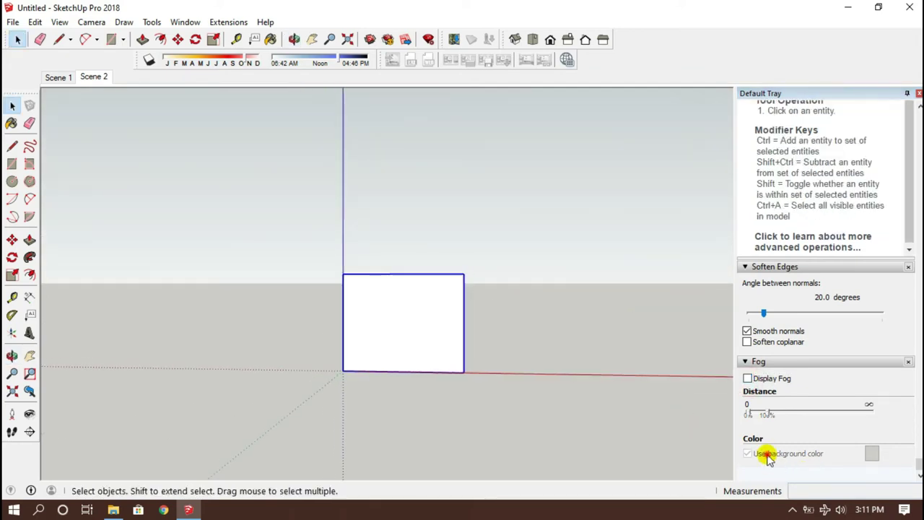
{"action": "left_click", "coordinate": [747, 378]}
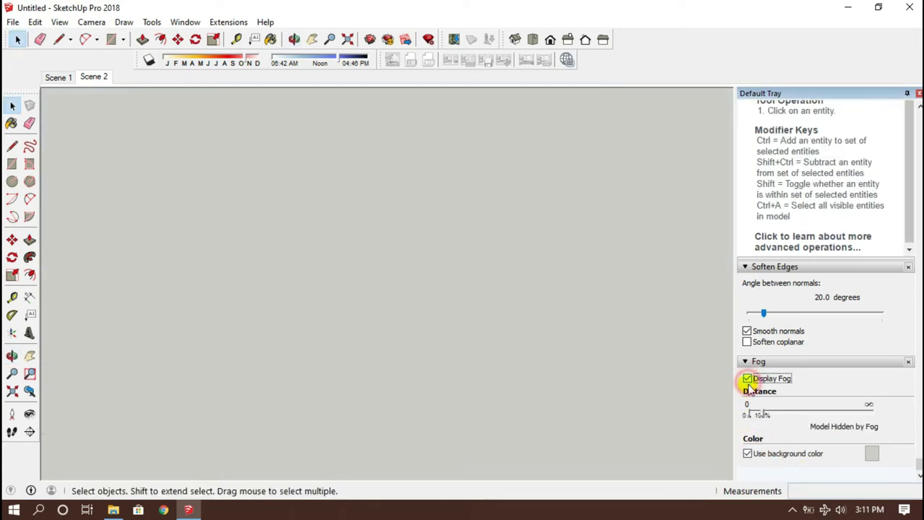
{"action": "left_click", "coordinate": [748, 453]}
{"action": "middle_click", "coordinate": [471, 425]}
{"action": "middle_click_drag", "start_coordinate": [470, 424], "coordinate": [425, 336]}
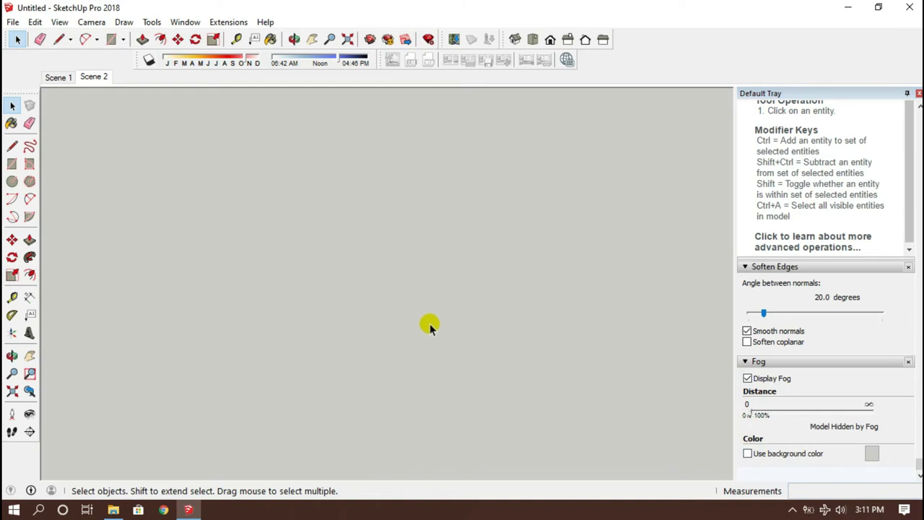
- Push the fog distance back to reveal the axes, then pull it slightly closer
{"action": "left_click_drag", "start_coordinate": [757, 419], "coordinate": [855, 415]}
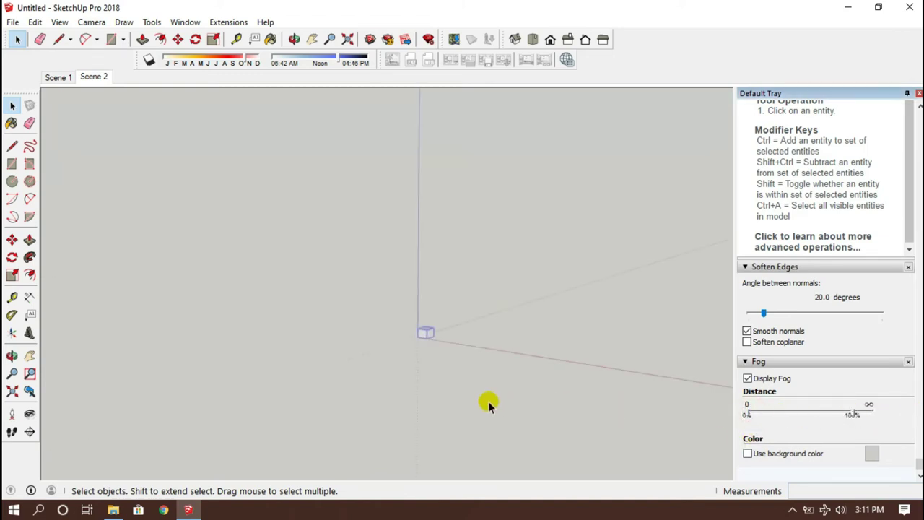
{"action": "scroll", "coordinate": [520, 343], "scroll_direction": "up", "scroll_amount": 2}
{"action": "scroll", "coordinate": [433, 332], "scroll_direction": "up", "scroll_amount": 3}
{"action": "scroll", "coordinate": [386, 310], "scroll_direction": "up", "scroll_amount": 2}
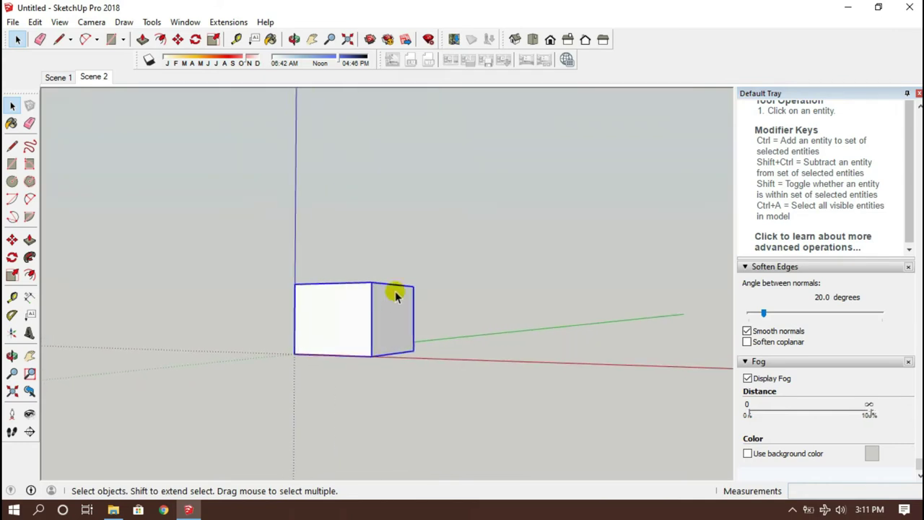
{"action": "middle_click_drag", "start_coordinate": [371, 336], "coordinate": [424, 283]}
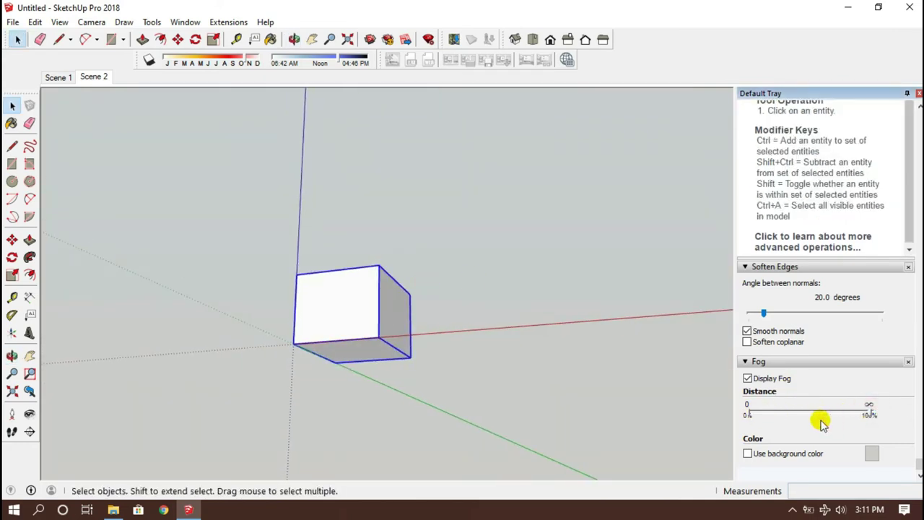
{"action": "left_click", "coordinate": [865, 415]}
{"action": "left_click_drag", "start_coordinate": [865, 416], "coordinate": [845, 417]}
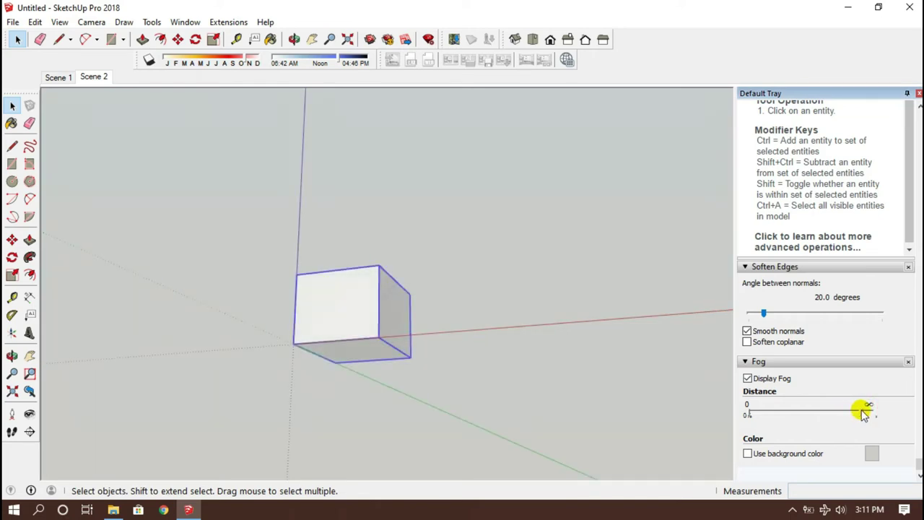
- Orbit the fogged box and fine-tune the fog distance so it fades then clears
{"action": "mouse_move", "coordinate": [446, 307]}
{"action": "middle_mouse_down"}
{"action": "mouse_move", "coordinate": [279, 342]}
{"action": "mouse_move", "coordinate": [448, 415]}
{"action": "middle_mouse_up"}
{"action": "scroll", "coordinate": [392, 376], "scroll_direction": "up", "scroll_amount": 3}
{"action": "mouse_move", "coordinate": [392, 375]}
{"action": "middle_mouse_down"}
{"action": "mouse_move", "coordinate": [282, 330]}
{"action": "mouse_move", "coordinate": [270, 304]}
{"action": "mouse_move", "coordinate": [465, 339]}
{"action": "middle_mouse_up"}
{"action": "scroll", "coordinate": [217, 237], "scroll_direction": "up", "scroll_amount": 3}
{"action": "mouse_move", "coordinate": [217, 237]}
{"action": "middle_mouse_down"}
{"action": "mouse_move", "coordinate": [365, 319]}
{"action": "mouse_move", "coordinate": [355, 303]}
{"action": "mouse_move", "coordinate": [346, 347]}
{"action": "mouse_move", "coordinate": [367, 351]}
{"action": "mouse_move", "coordinate": [417, 321]}
{"action": "middle_mouse_up"}
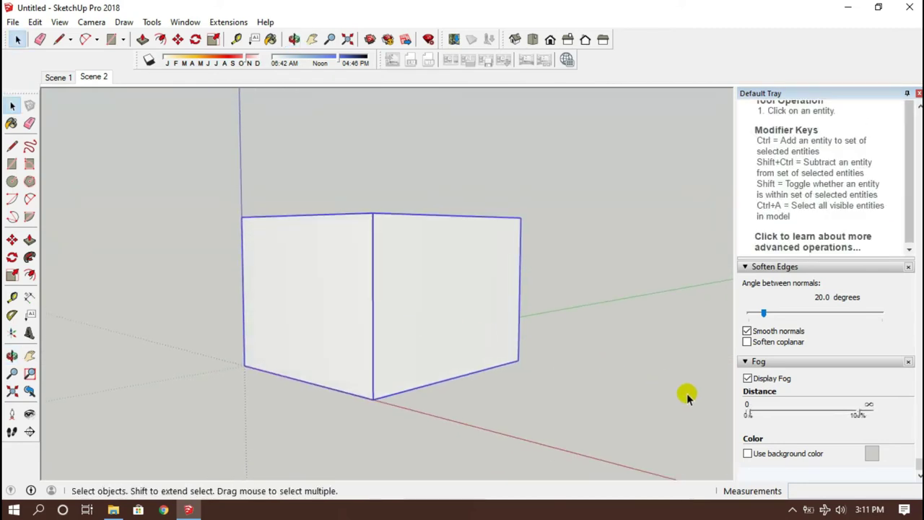
{"action": "mouse_move", "coordinate": [864, 413]}
{"action": "left_mouse_down"}
{"action": "mouse_move", "coordinate": [809, 417]}
{"action": "mouse_move", "coordinate": [854, 408]}
{"action": "left_mouse_up"}
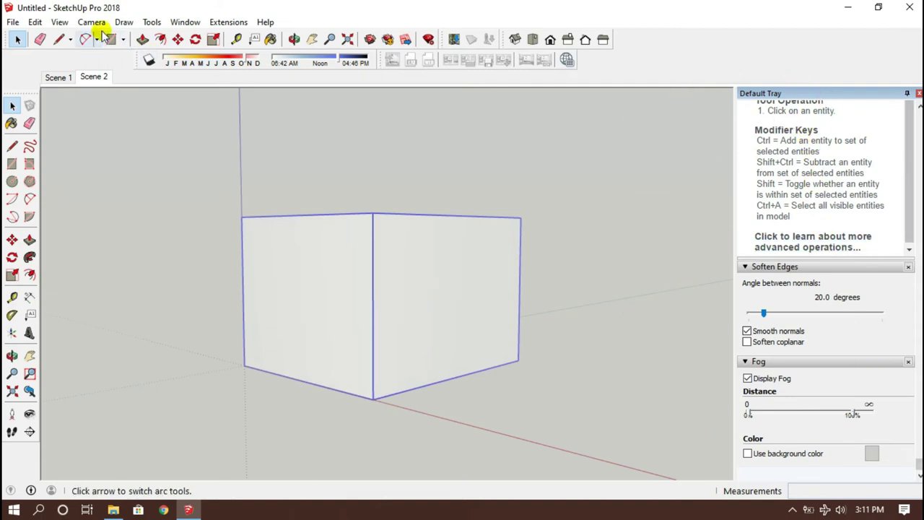
- Open the View menu to reach the Edge Style options
{"action": "left_click", "coordinate": [59, 23]}
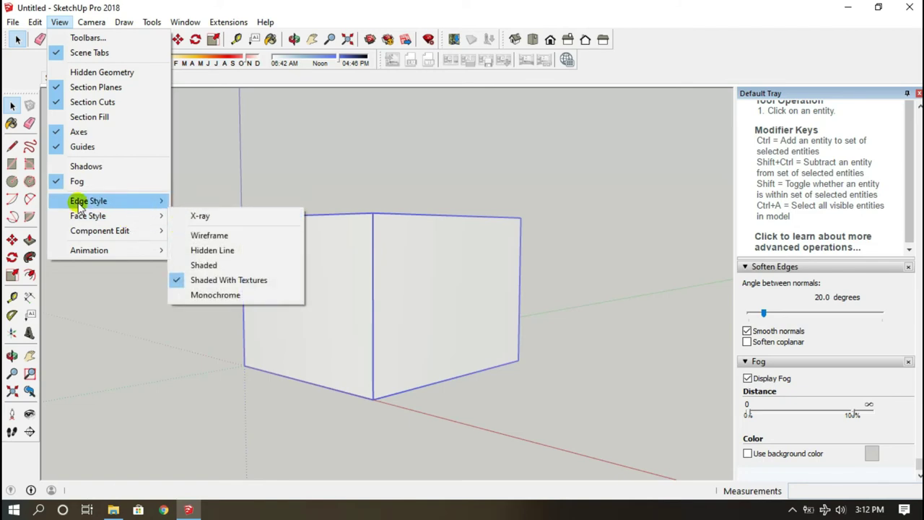
{"action": "mouse_move", "coordinate": [88, 200]}
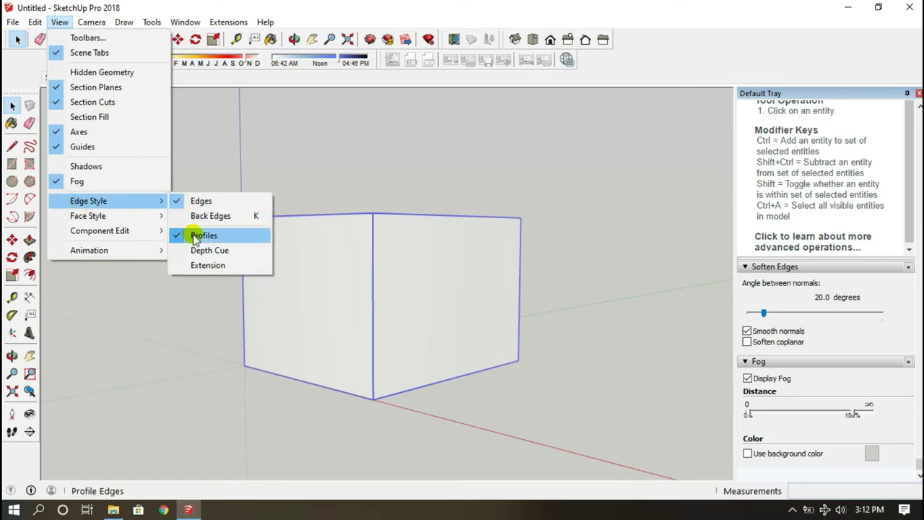
- Turn off the Profiles edge style and uncheck Display Fog
{"action": "left_click", "coordinate": [195, 238]}
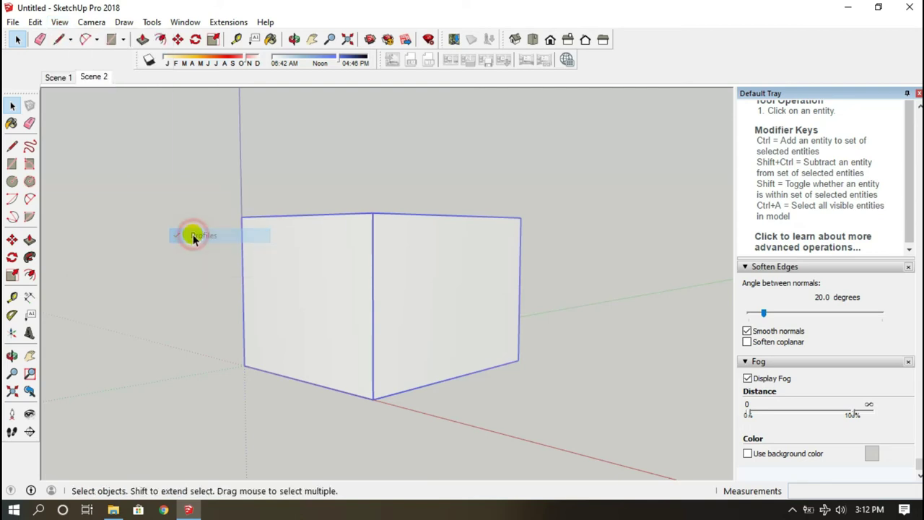
{"action": "scroll", "coordinate": [341, 238], "scroll_direction": "up", "scroll_amount": 3}
{"action": "middle_click_drag", "start_coordinate": [340, 237], "coordinate": [355, 285]}
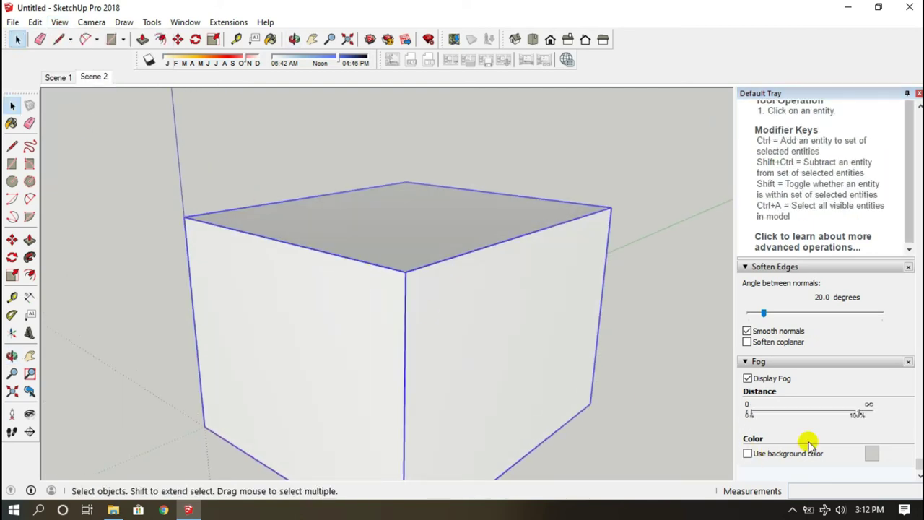
{"action": "left_click", "coordinate": [748, 379]}
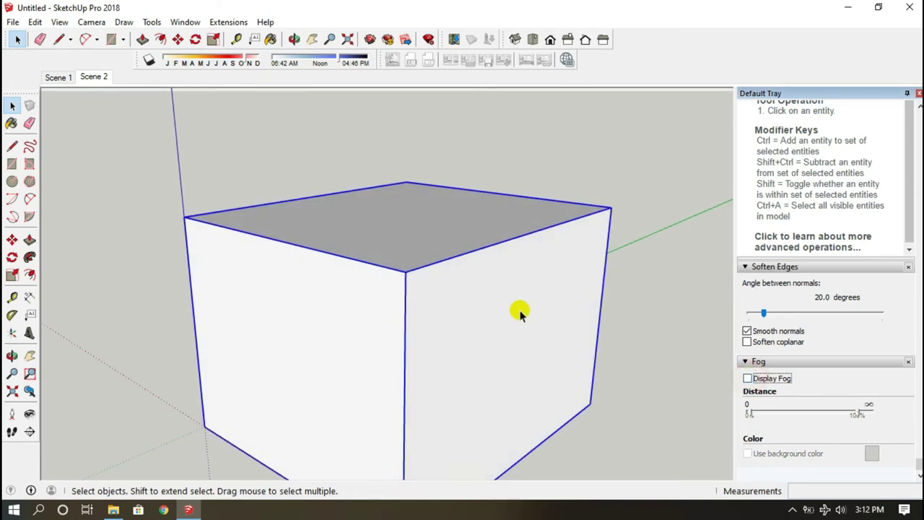
{"action": "scroll", "coordinate": [520, 311], "scroll_direction": "down", "scroll_amount": 3}
{"action": "triple_click", "coordinate": [470, 303]}
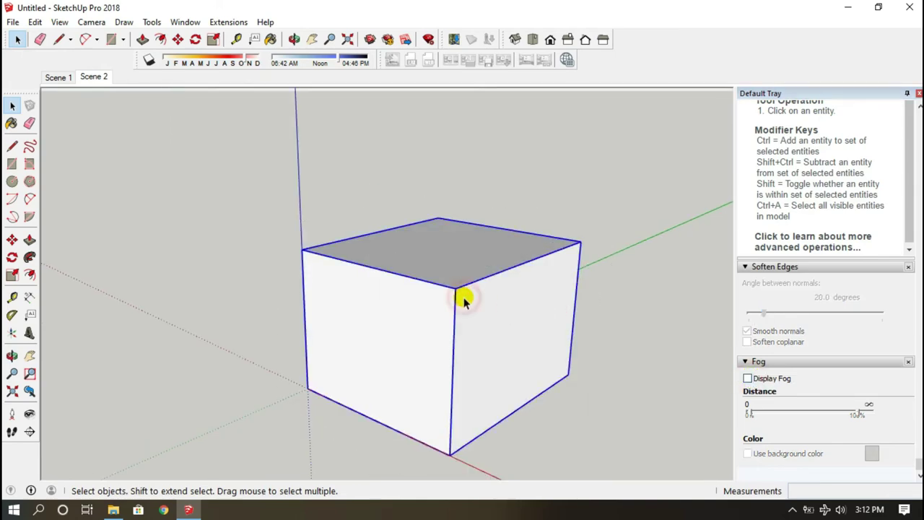
{"action": "scroll", "coordinate": [468, 302], "scroll_direction": "up", "scroll_amount": 2}
{"action": "scroll", "coordinate": [455, 299], "scroll_direction": "up", "scroll_amount": 3}
{"action": "left_click", "coordinate": [565, 132]}
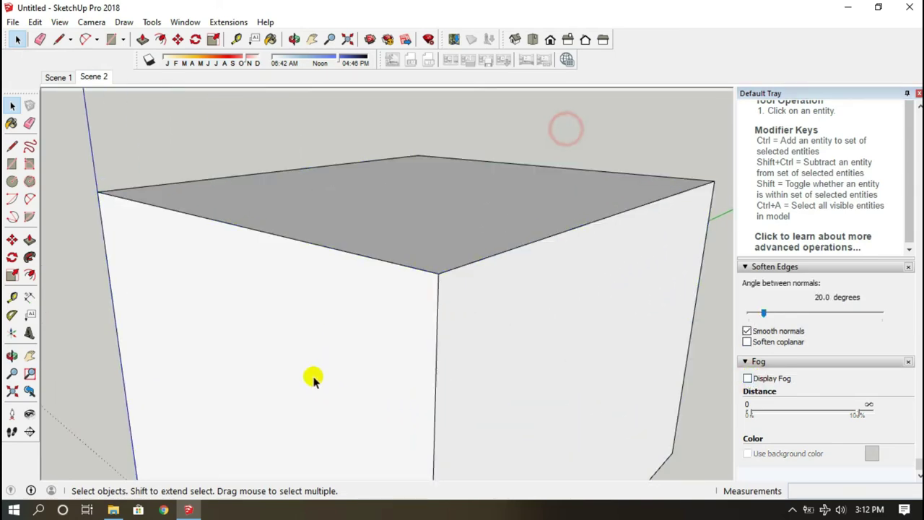
{"action": "middle_click_drag", "start_coordinate": [310, 378], "coordinate": [439, 308]}
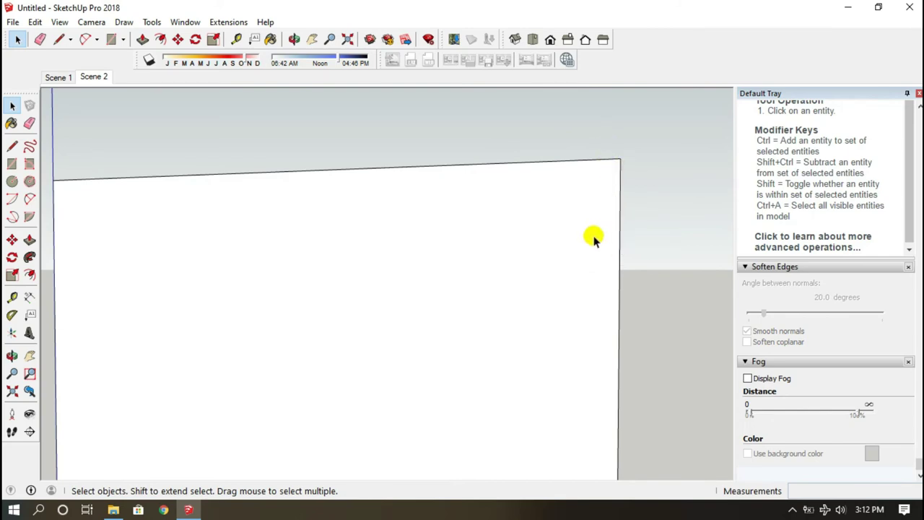
- Turn Profiles back on to compare, then switch it off again, leaving thin edges
{"action": "left_click", "coordinate": [59, 22]}
{"action": "mouse_move", "coordinate": [89, 201]}
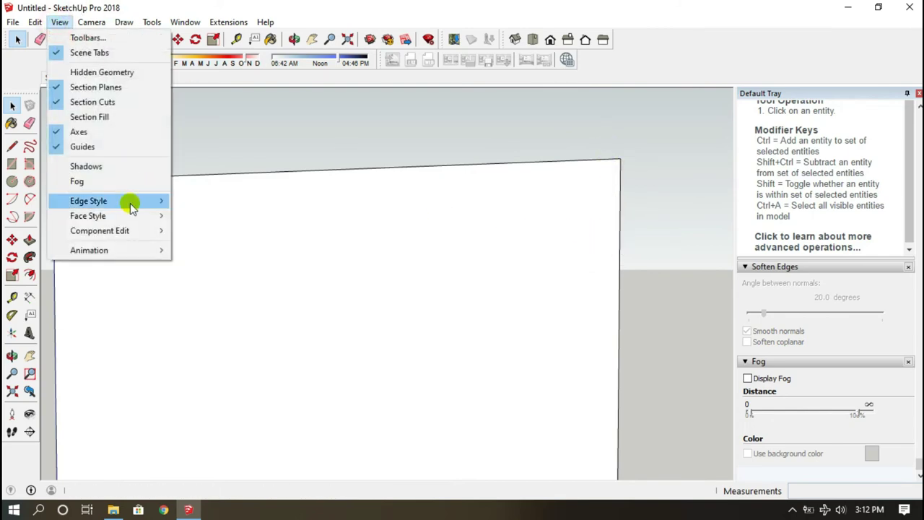
{"action": "left_click", "coordinate": [203, 234]}
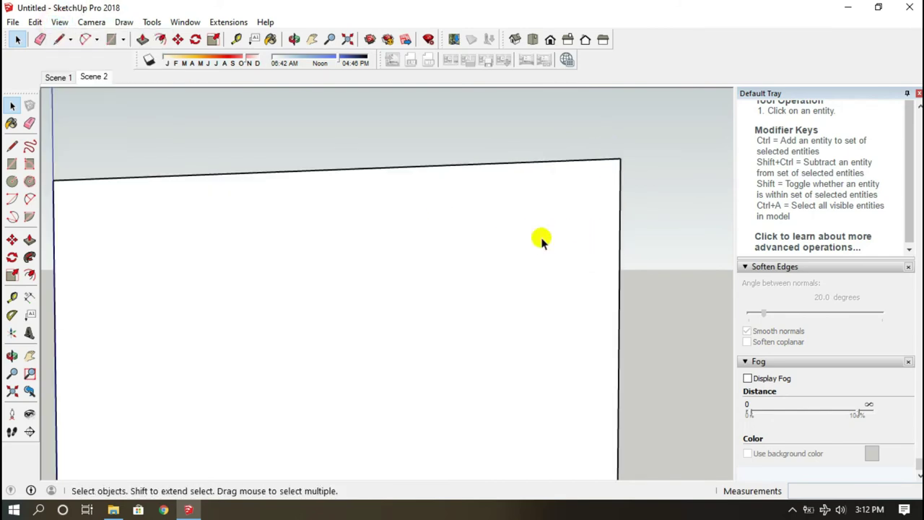
{"action": "scroll", "coordinate": [618, 157], "scroll_direction": "up", "scroll_amount": 1}
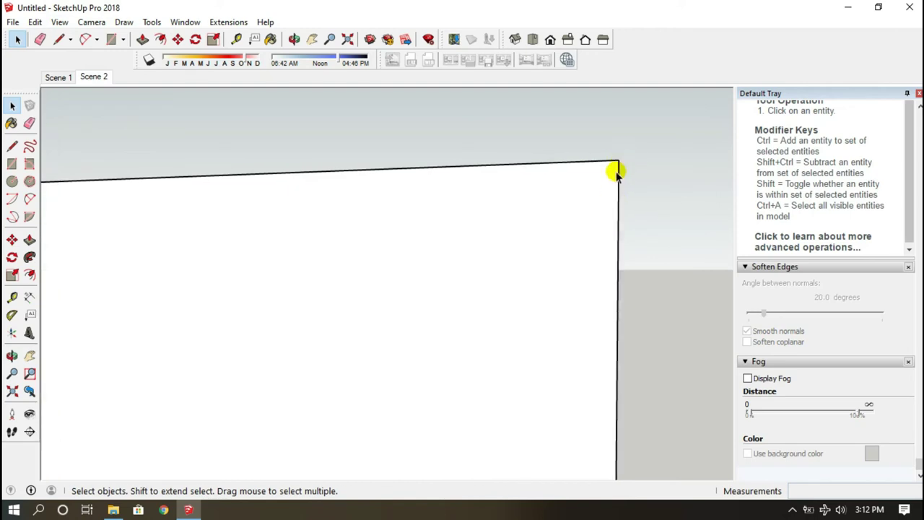
{"action": "left_click", "coordinate": [59, 22]}
{"action": "left_click", "coordinate": [112, 196]}
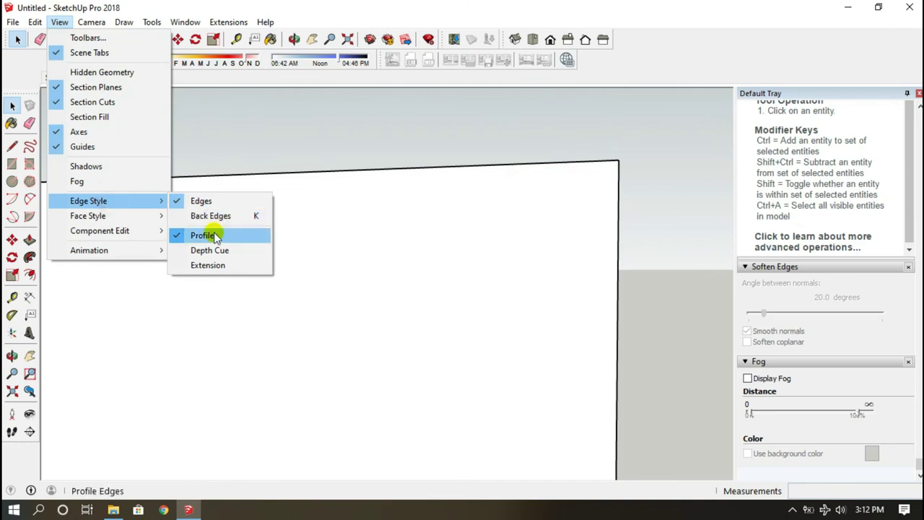
{"action": "left_click", "coordinate": [203, 234]}
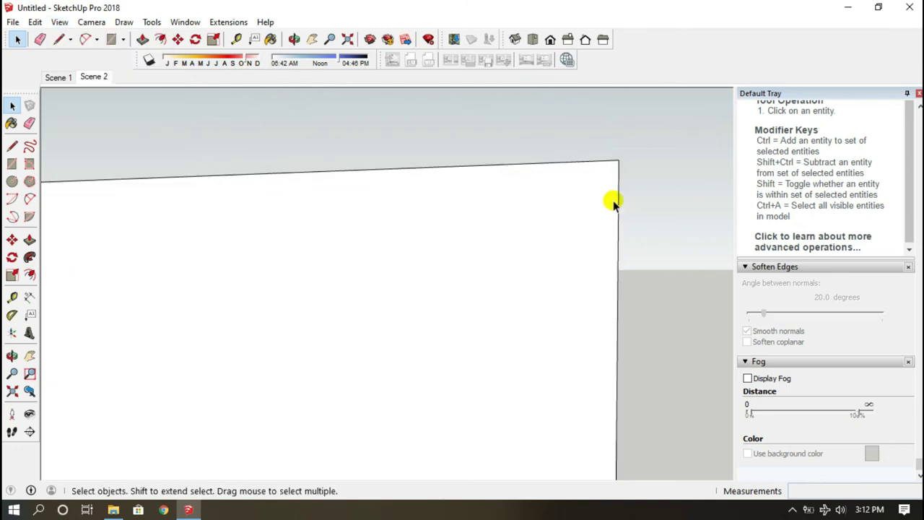
{"action": "mouse_move", "coordinate": [353, 185]}
{"action": "middle_mouse_down"}
{"action": "mouse_move", "coordinate": [292, 211]}
{"action": "mouse_move", "coordinate": [318, 202]}
{"action": "middle_mouse_up"}
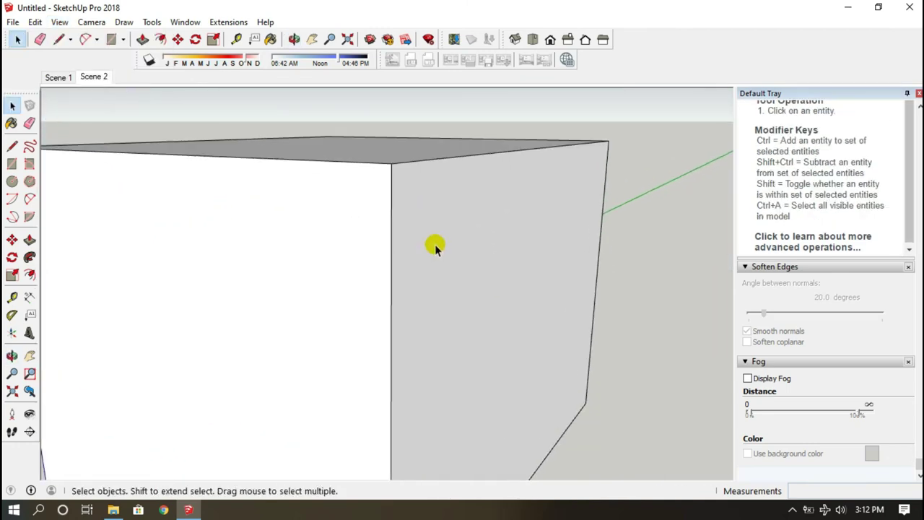
{"action": "scroll", "coordinate": [310, 196], "scroll_direction": "up", "scroll_amount": 3}
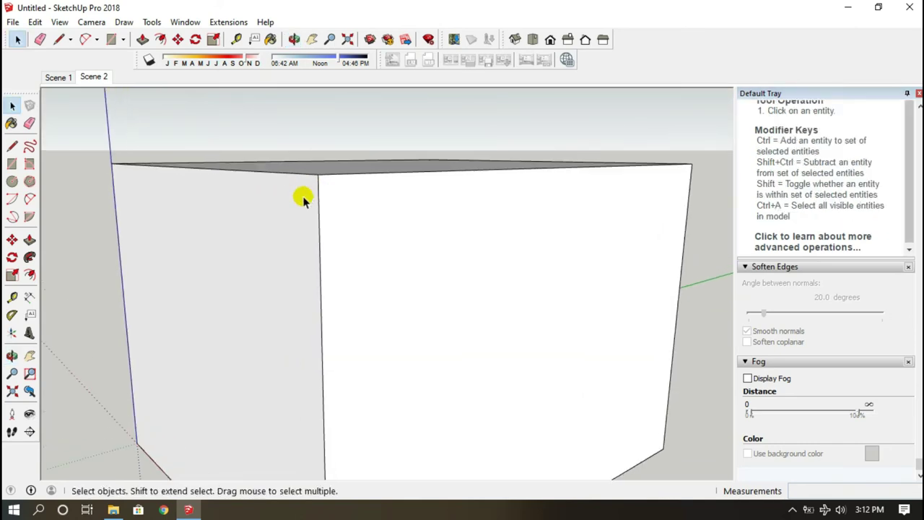
{"action": "middle_click_drag", "start_coordinate": [340, 175], "coordinate": [161, 103]}
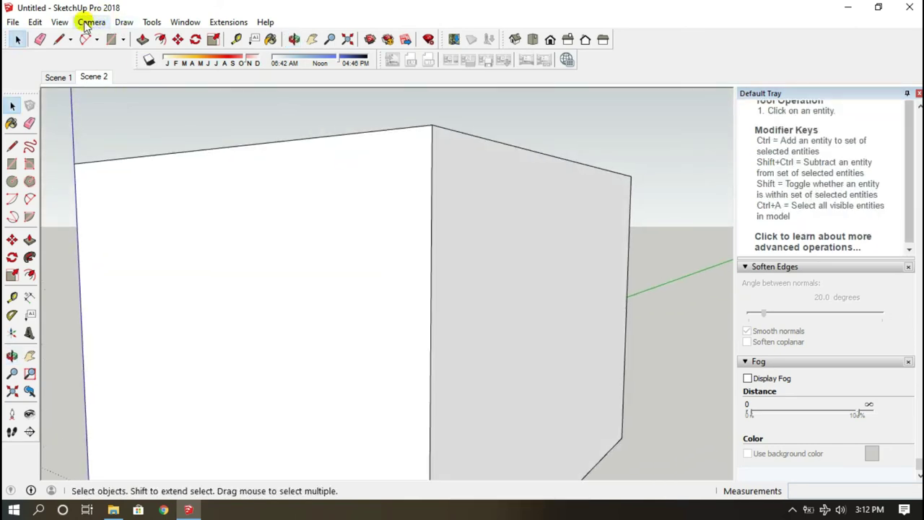
{"action": "left_click", "coordinate": [70, 24]}
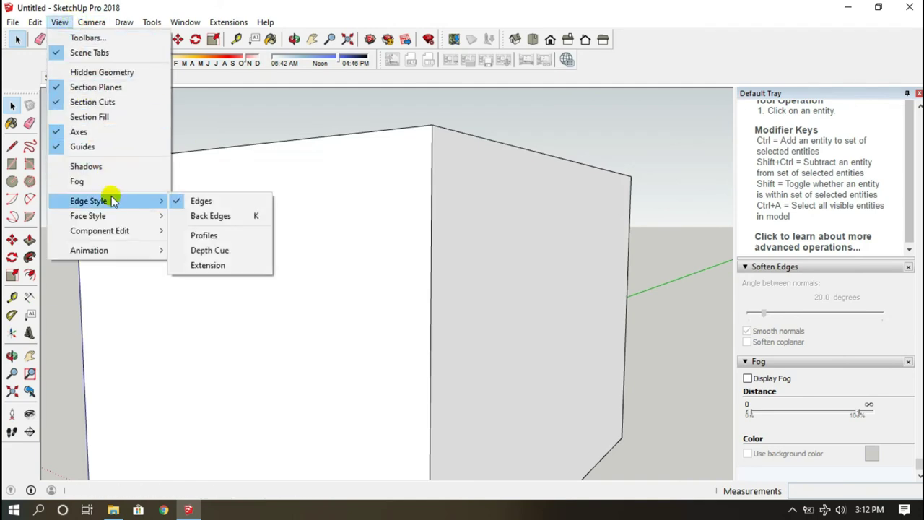
- Switch the face style to X-ray and orbit to see through the box
{"action": "left_click", "coordinate": [107, 218]}
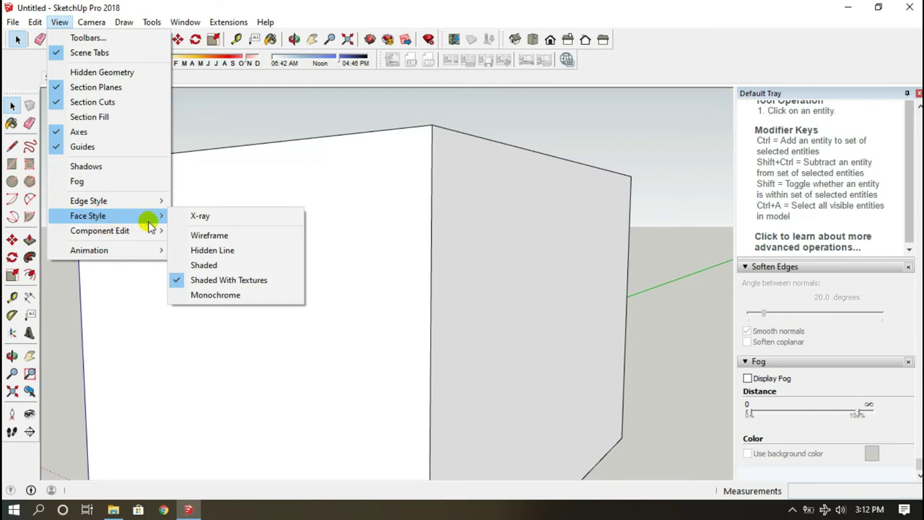
{"action": "mouse_move", "coordinate": [88, 216]}
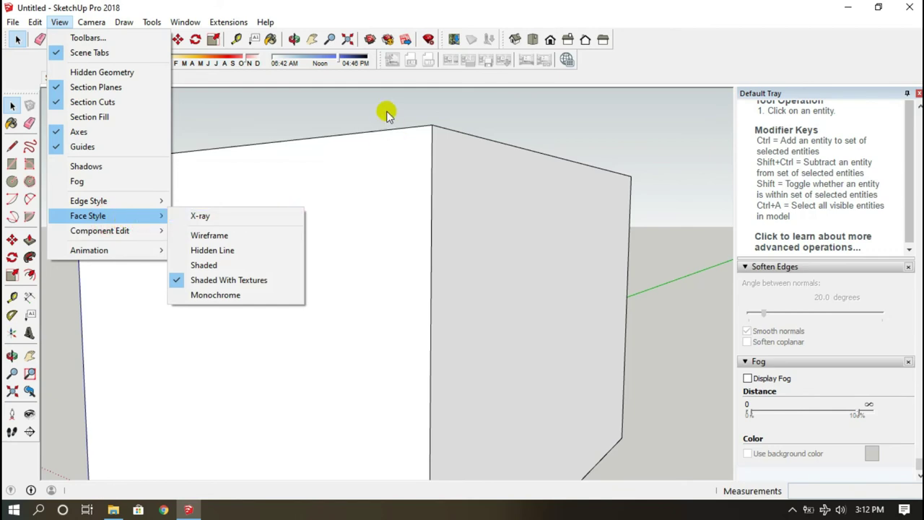
{"action": "mouse_move", "coordinate": [383, 114]}
{"action": "middle_mouse_down"}
{"action": "mouse_move", "coordinate": [399, 181]}
{"action": "mouse_move", "coordinate": [484, 262]}
{"action": "mouse_move", "coordinate": [447, 235]}
{"action": "mouse_move", "coordinate": [340, 230]}
{"action": "middle_mouse_up"}
{"action": "left_click", "coordinate": [59, 23]}
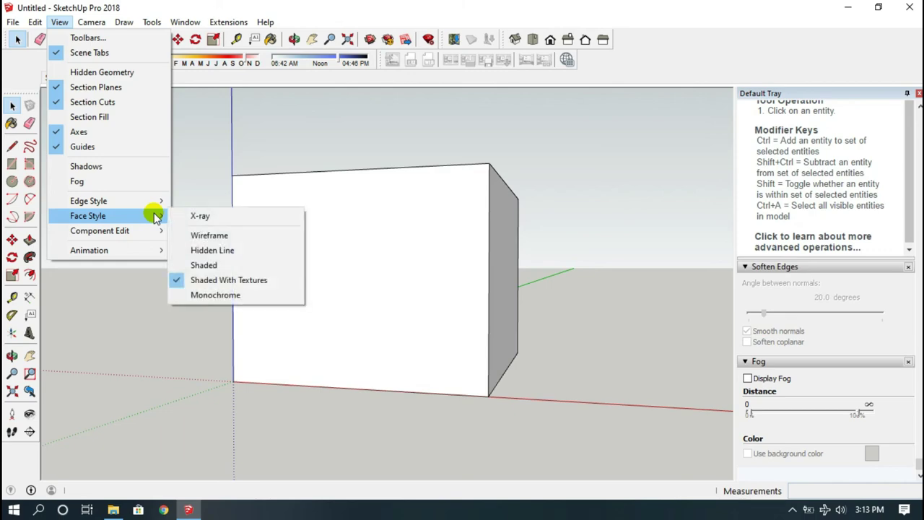
{"action": "left_click", "coordinate": [193, 218]}
{"action": "middle_click_drag", "start_coordinate": [308, 202], "coordinate": [427, 200]}
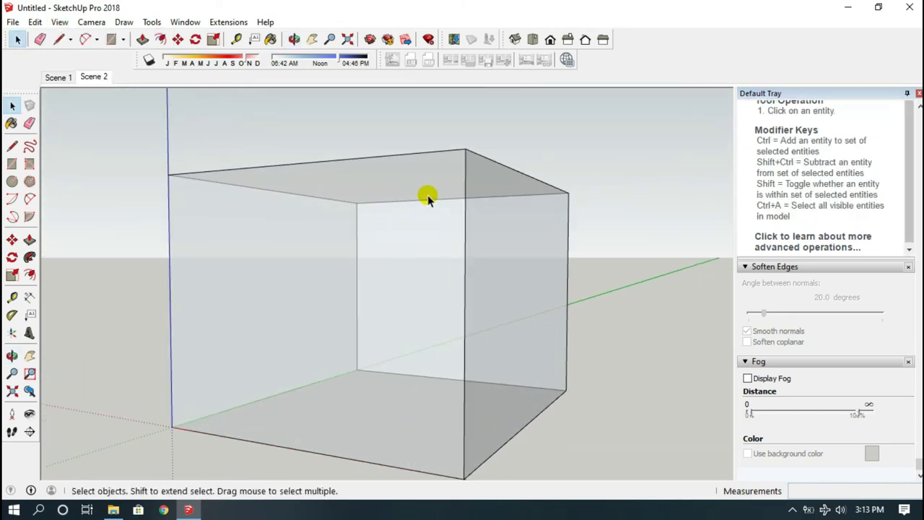
- Turn X-ray off to make the box opaque and bring up the Animation submenu
{"action": "left_click", "coordinate": [59, 21]}
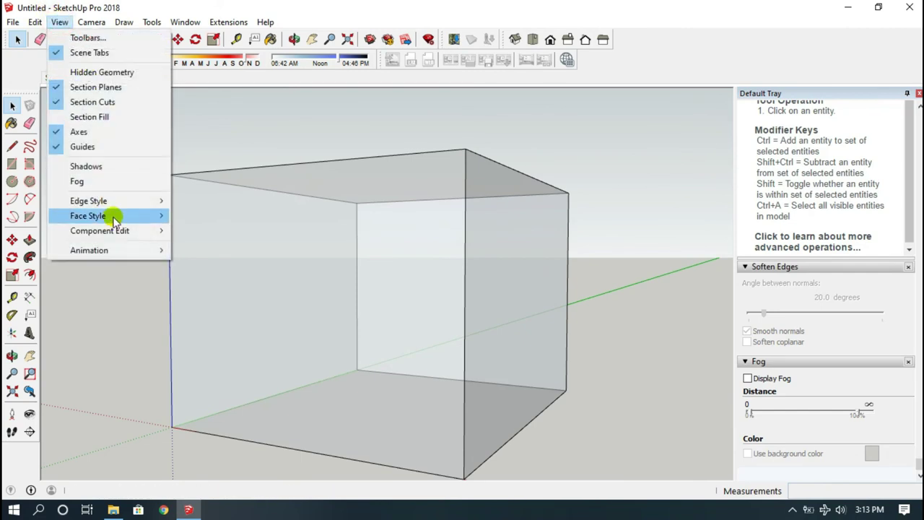
{"action": "mouse_move", "coordinate": [88, 216]}
{"action": "left_click", "coordinate": [201, 216]}
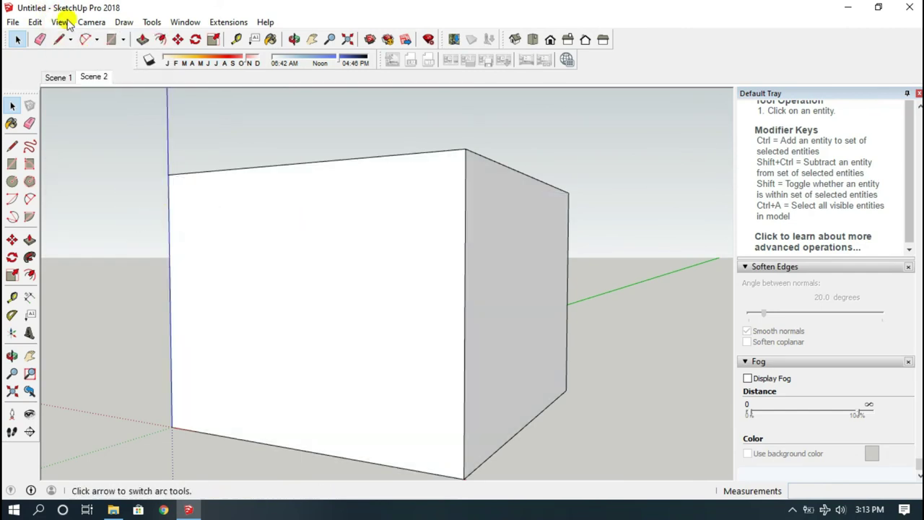
{"action": "left_click", "coordinate": [59, 22]}
{"action": "left_click", "coordinate": [133, 231]}
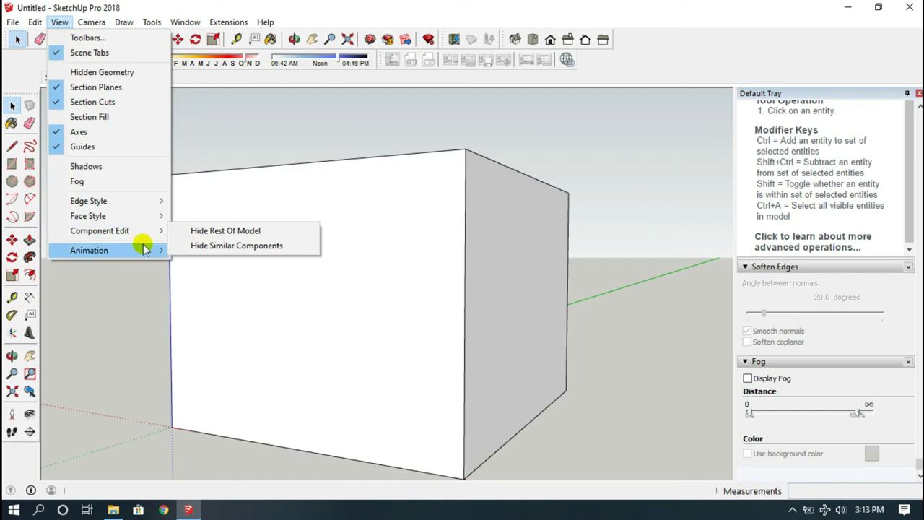
{"action": "mouse_move", "coordinate": [88, 250]}
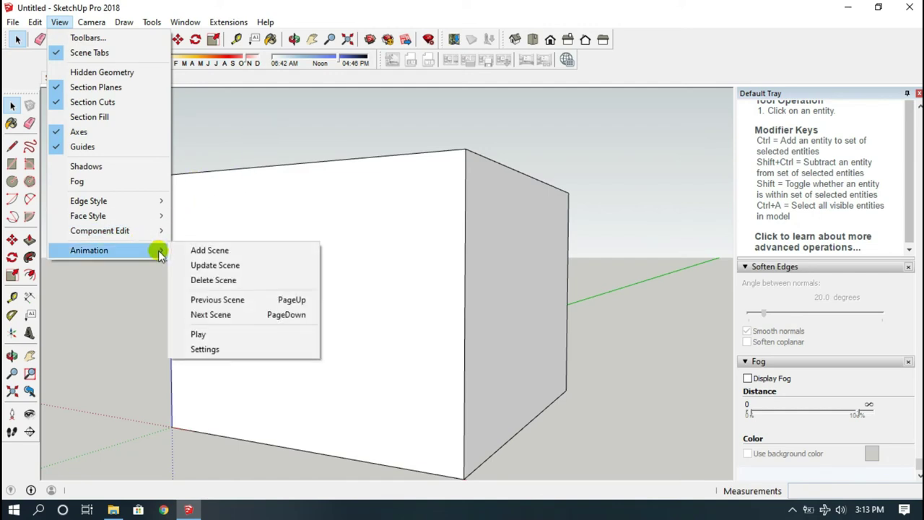
- Go to the next scene, then play the Scene 1–Scene 2 animation
{"action": "left_click", "coordinate": [268, 134]}
{"action": "left_click", "coordinate": [92, 78]}
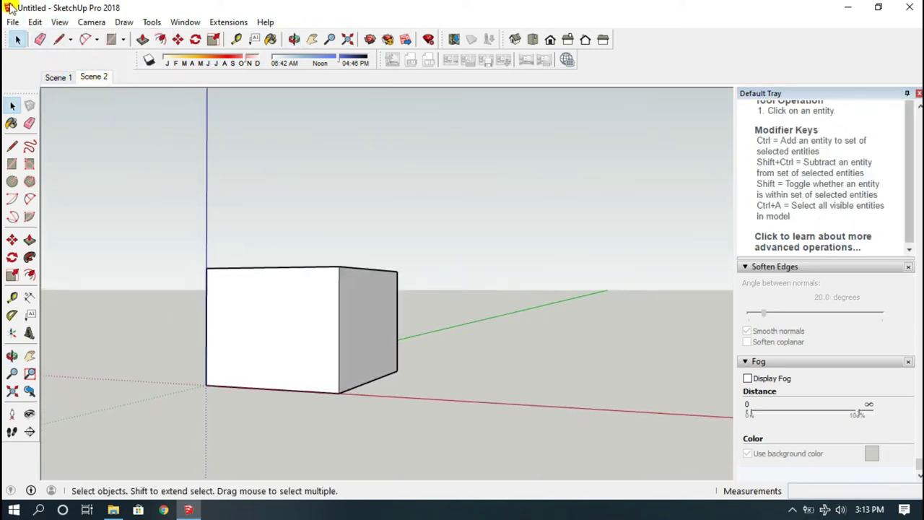
{"action": "left_click", "coordinate": [59, 21]}
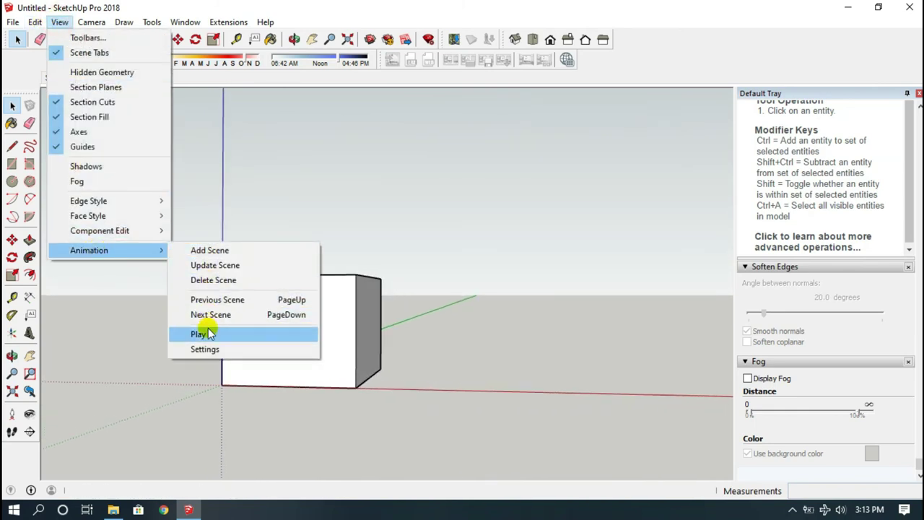
{"action": "left_click", "coordinate": [198, 334]}
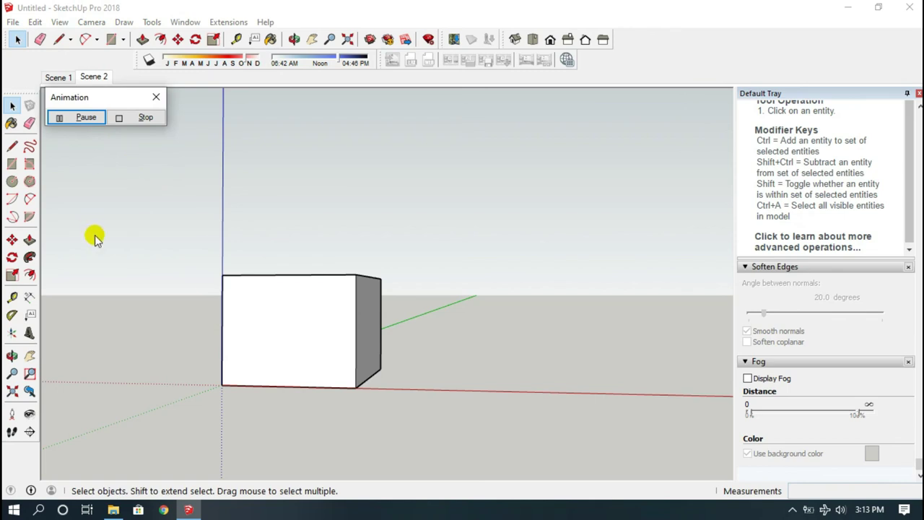